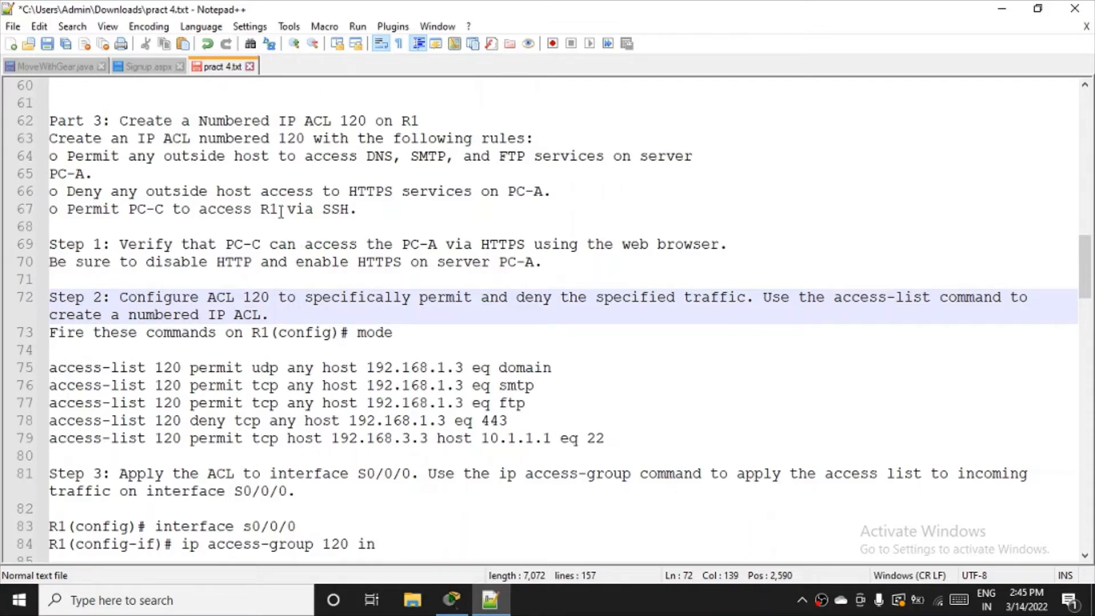
# - Review the ACL 120 rules for SSH access to R1 and HTTPS on PC-A, plus the Step 1 HTTPS verification task
pyautogui.moveTo(261, 211); pyautogui.dragTo(269, 210)
pyautogui.moveTo(163, 210); pyautogui.dragTo(147, 211)
pyautogui.doubleClick(333, 211)
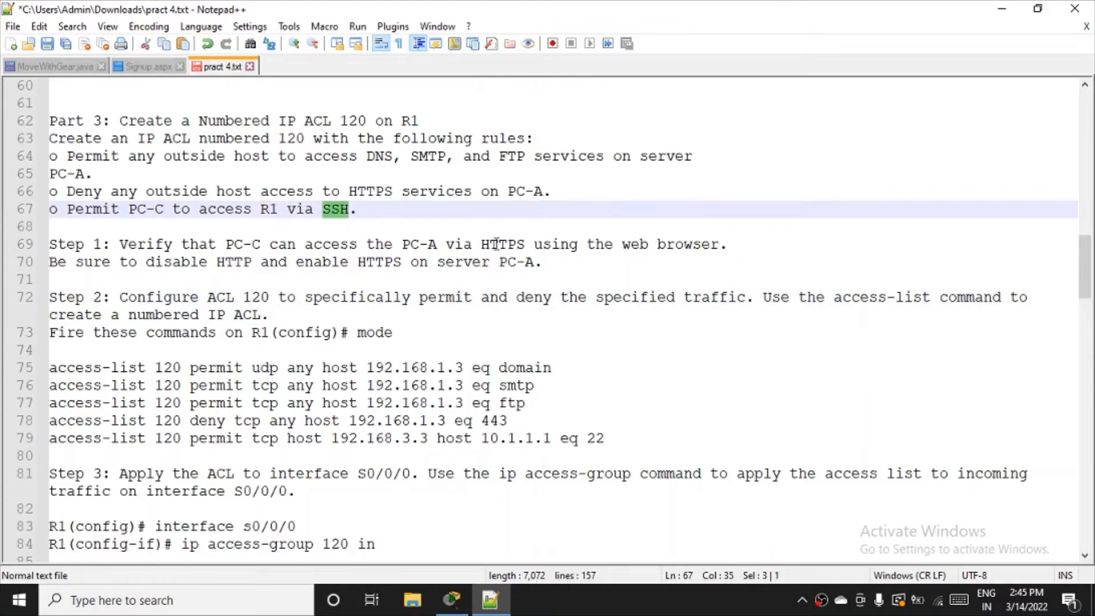
pyautogui.tripleClick(375, 193)
pyautogui.click(379, 194)
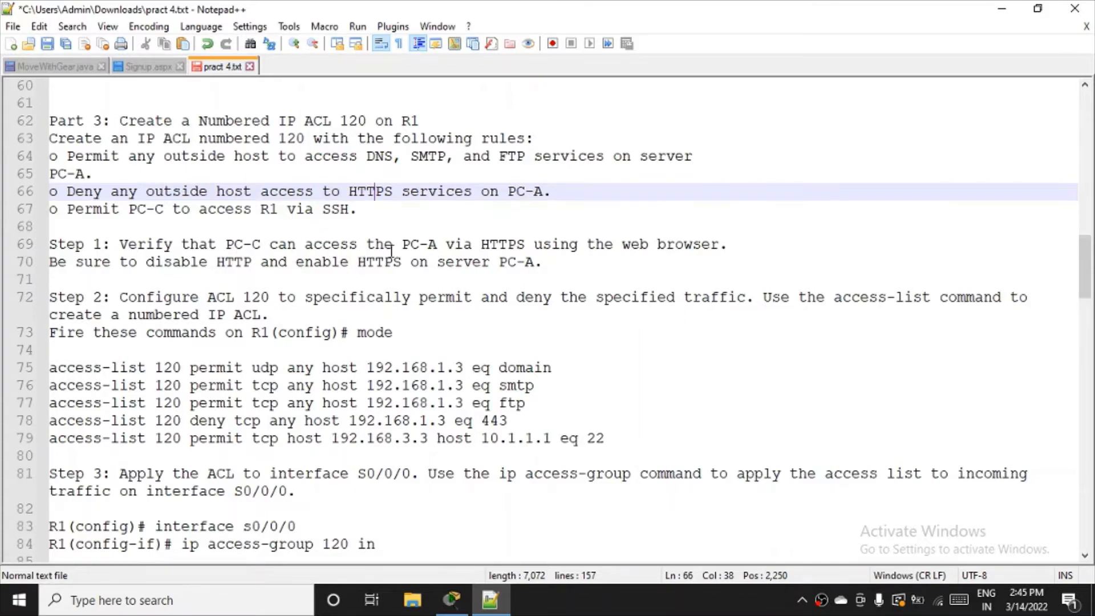
pyautogui.click(414, 247)
pyautogui.doubleClick(505, 246)
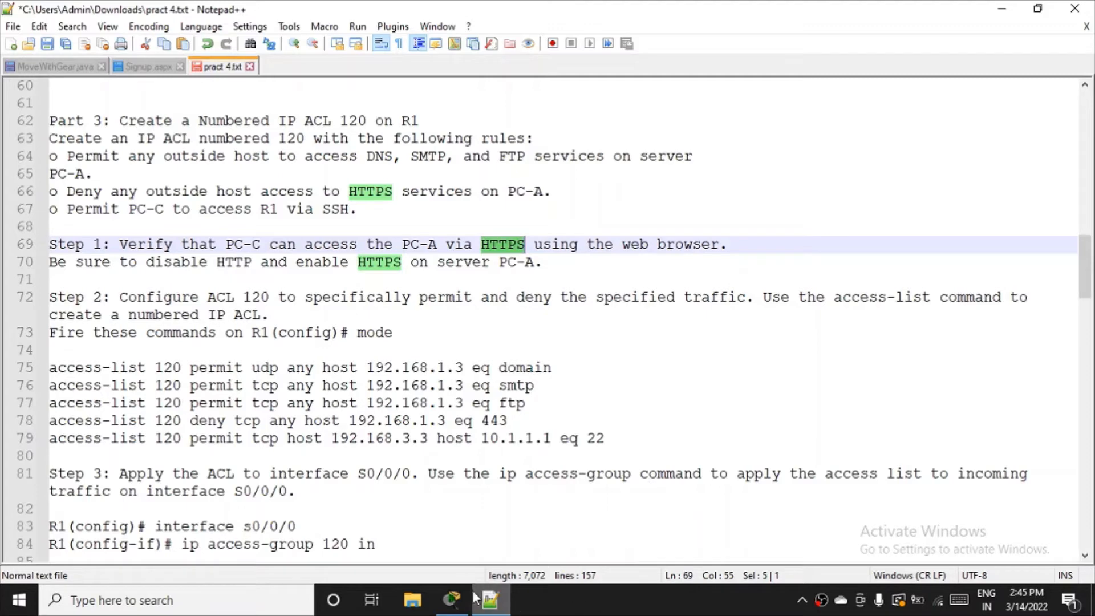
# - Switch to Cisco Packet Tracer and check the HTTP and HTTPS service settings on server PC-A
pyautogui.click(452, 599)
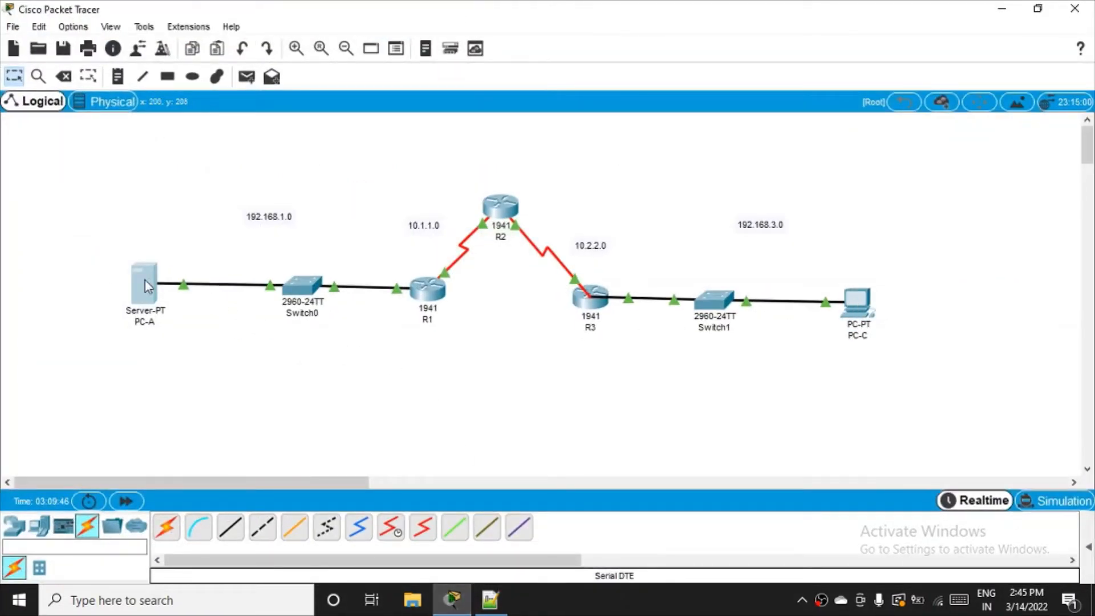
pyautogui.moveTo(140, 289); pyautogui.dragTo(141, 305)
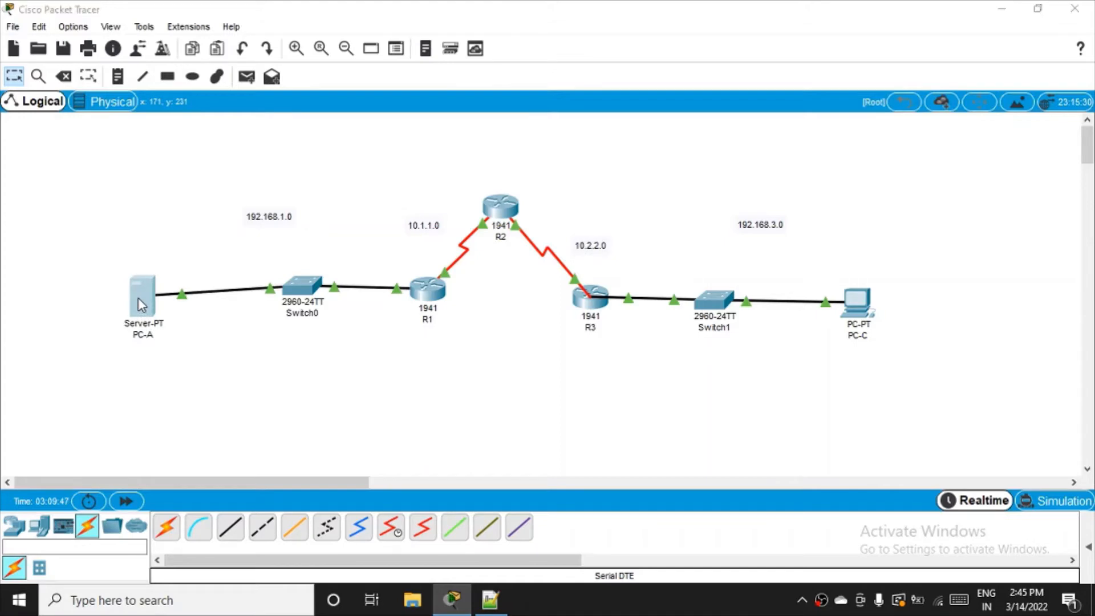
pyautogui.click(142, 305)
pyautogui.click(334, 109)
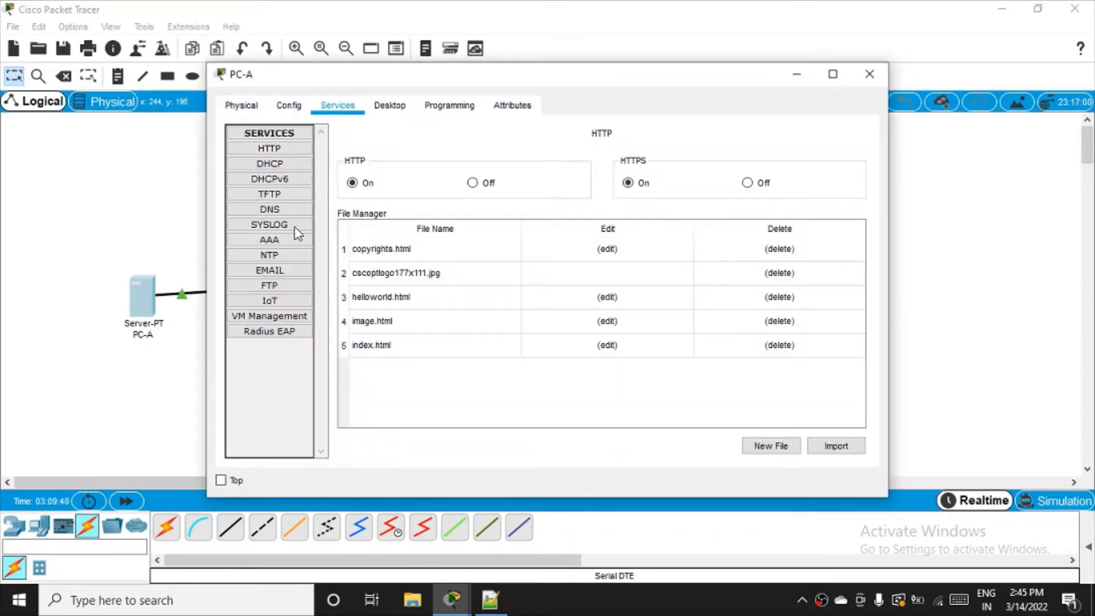
pyautogui.click(282, 147)
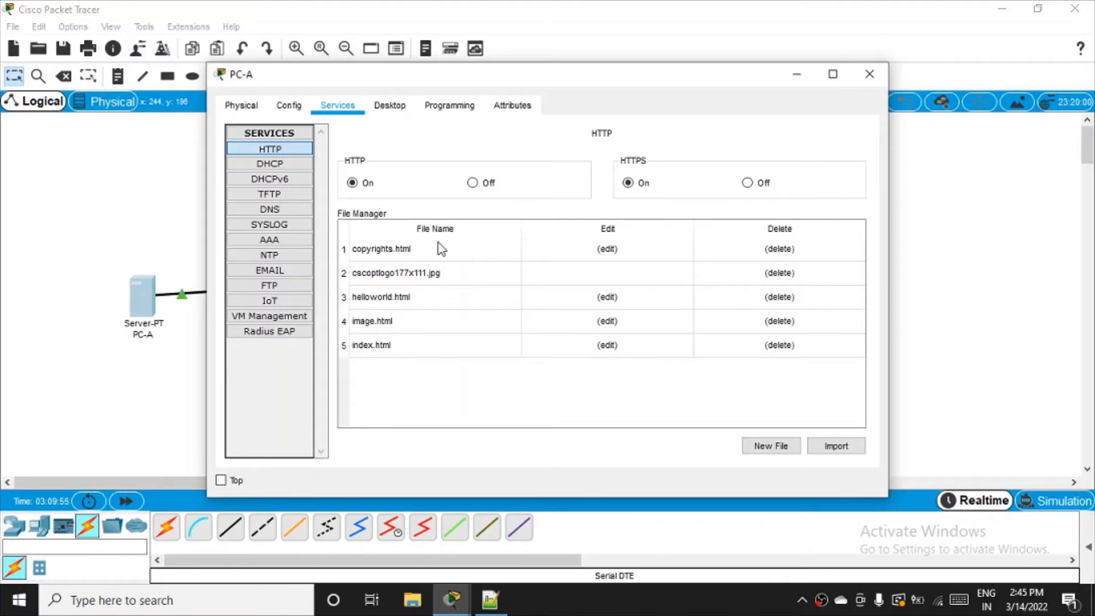
pyautogui.click(868, 79)
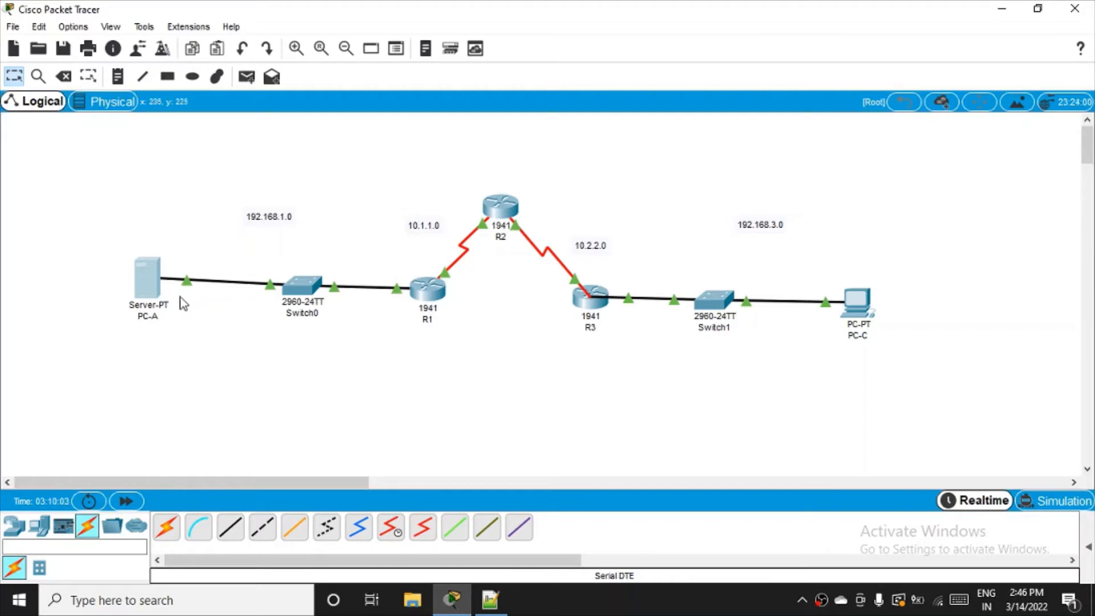
# - Load 192.168.1.2 in PC-C's web browser to test access to PC-A, and close the PC-C window after checking the page
pyautogui.click(866, 301)
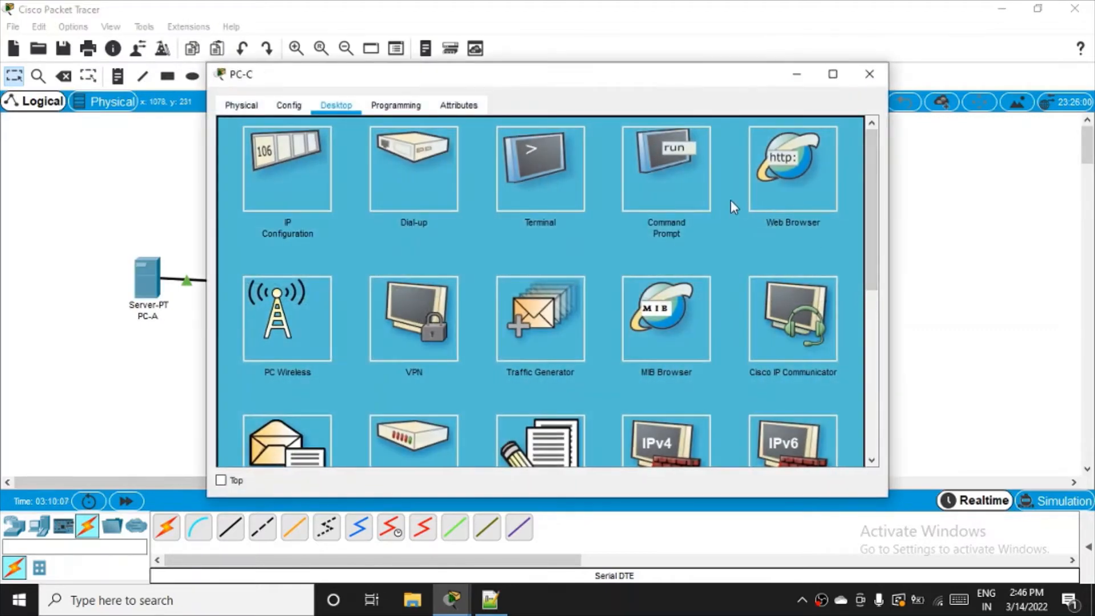
pyautogui.click(796, 174)
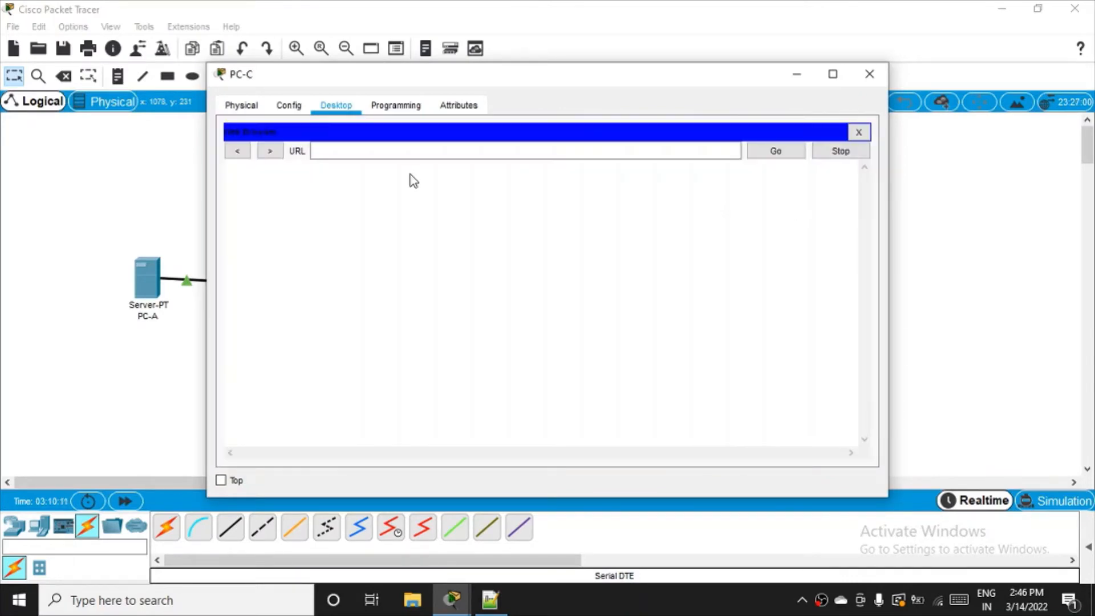
pyautogui.click(411, 152)
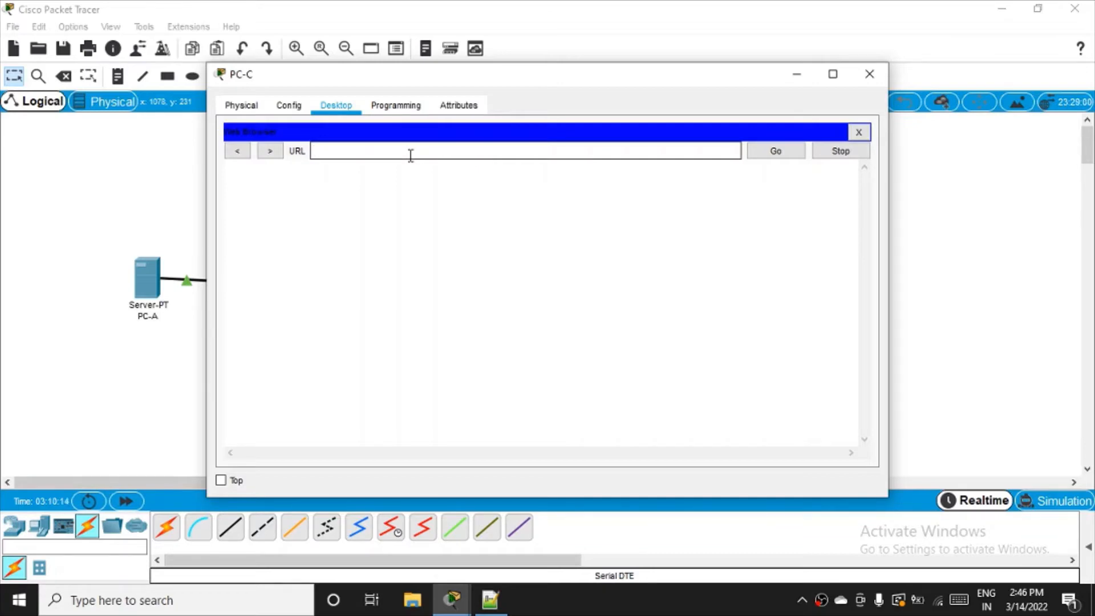
pyautogui.write('192.168.1.2')
pyautogui.press('Return')
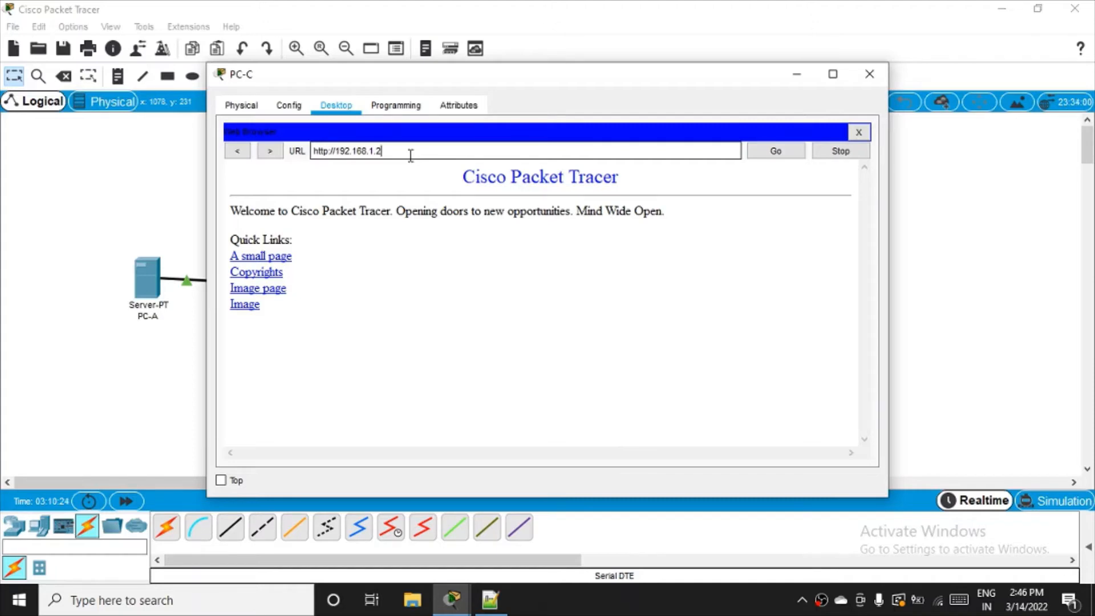
pyautogui.moveTo(572, 81); pyautogui.dragTo(575, 142)
pyautogui.moveTo(654, 137); pyautogui.dragTo(653, 352)
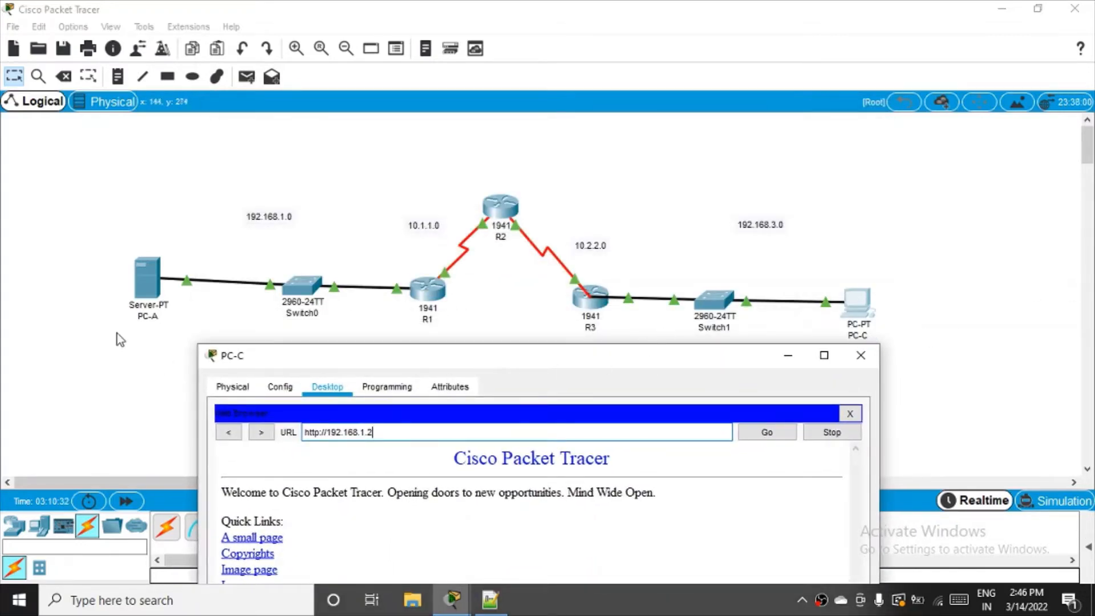
pyautogui.moveTo(593, 364); pyautogui.dragTo(576, 132)
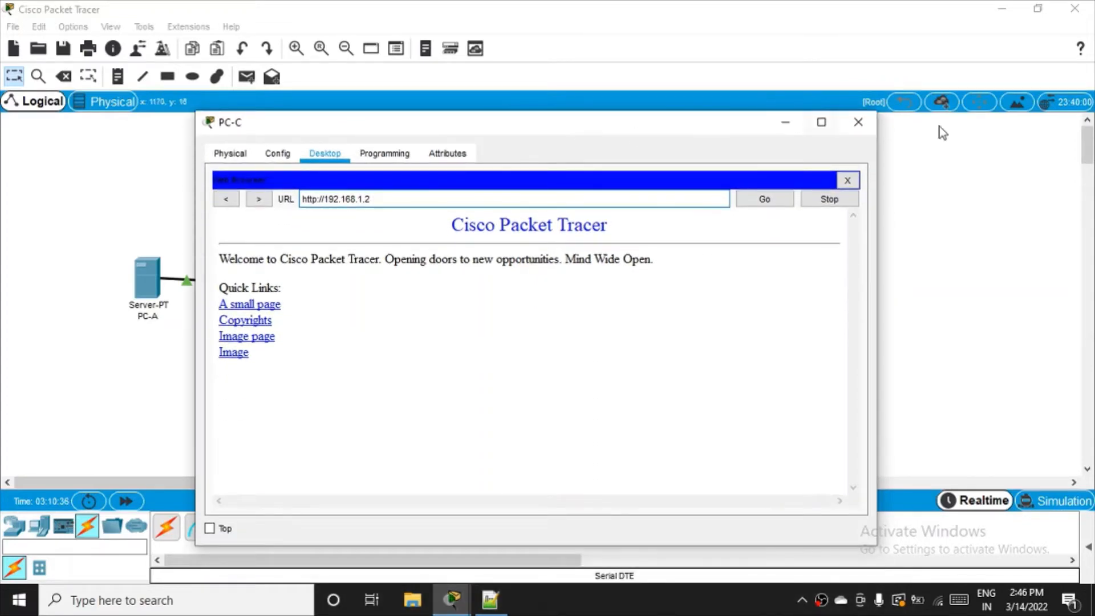
pyautogui.click(857, 122)
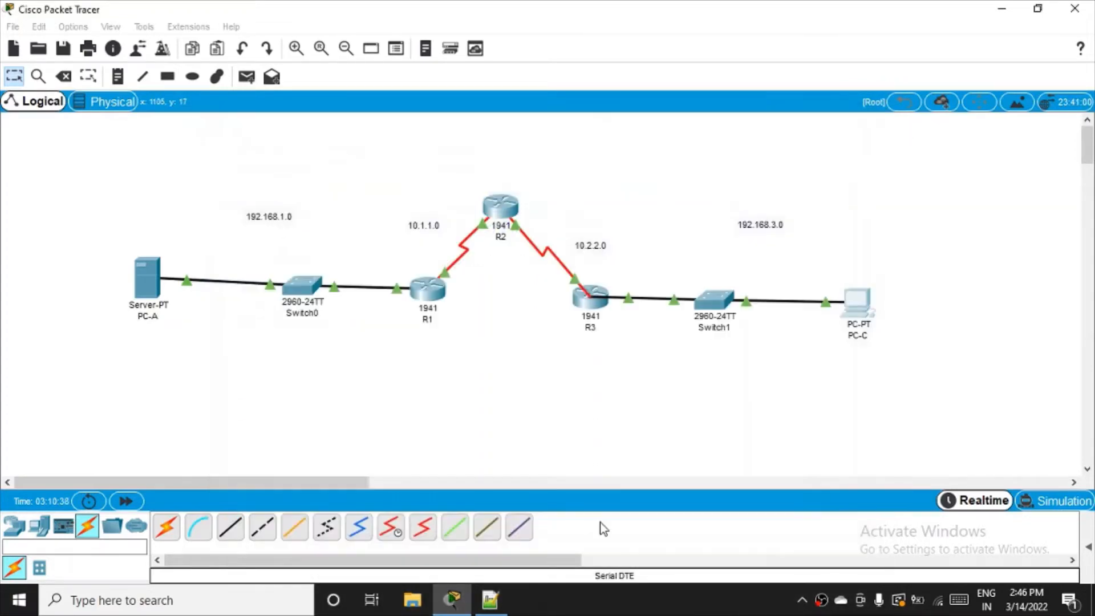
# - Switch back to Notepad++ and review the Step 2 access-list 120 commands, especially the first rule's protocol and host address
pyautogui.click(490, 598)
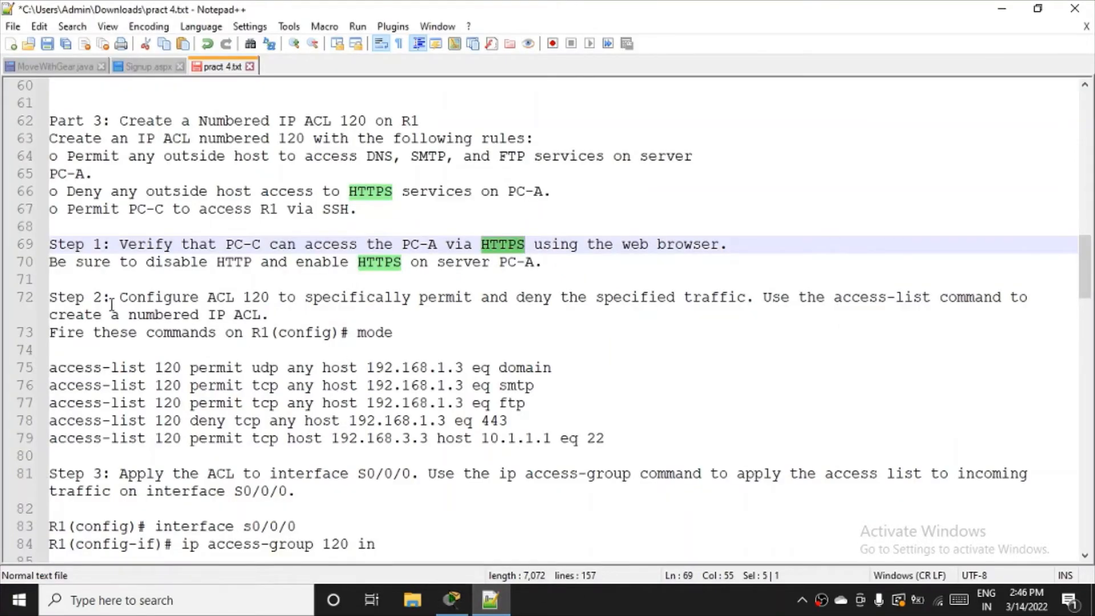
pyautogui.moveTo(119, 298); pyautogui.dragTo(269, 297)
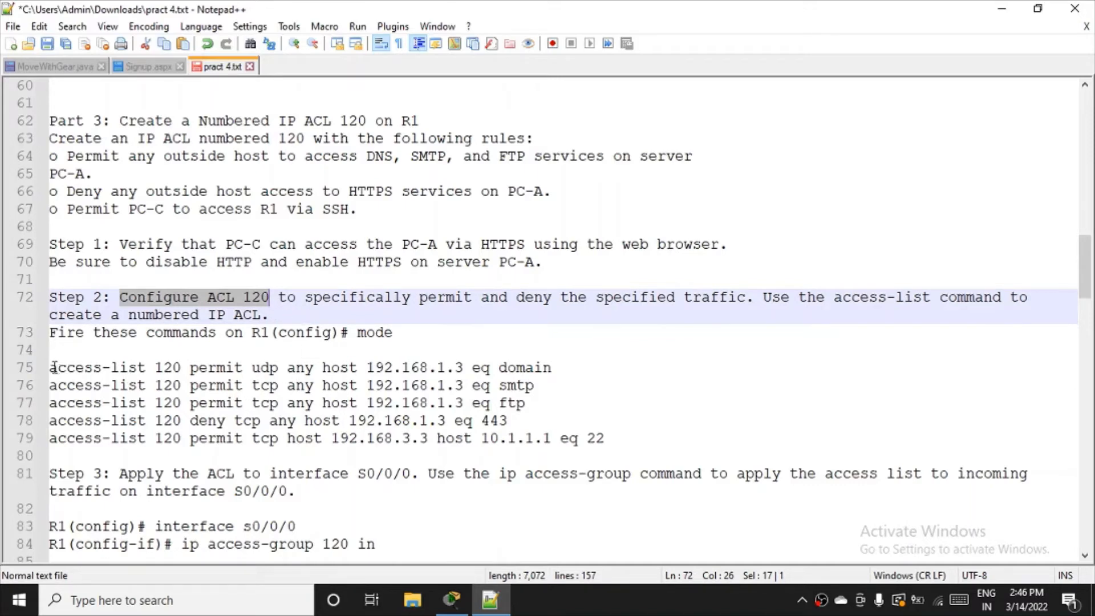
pyautogui.moveTo(52, 368); pyautogui.dragTo(628, 438)
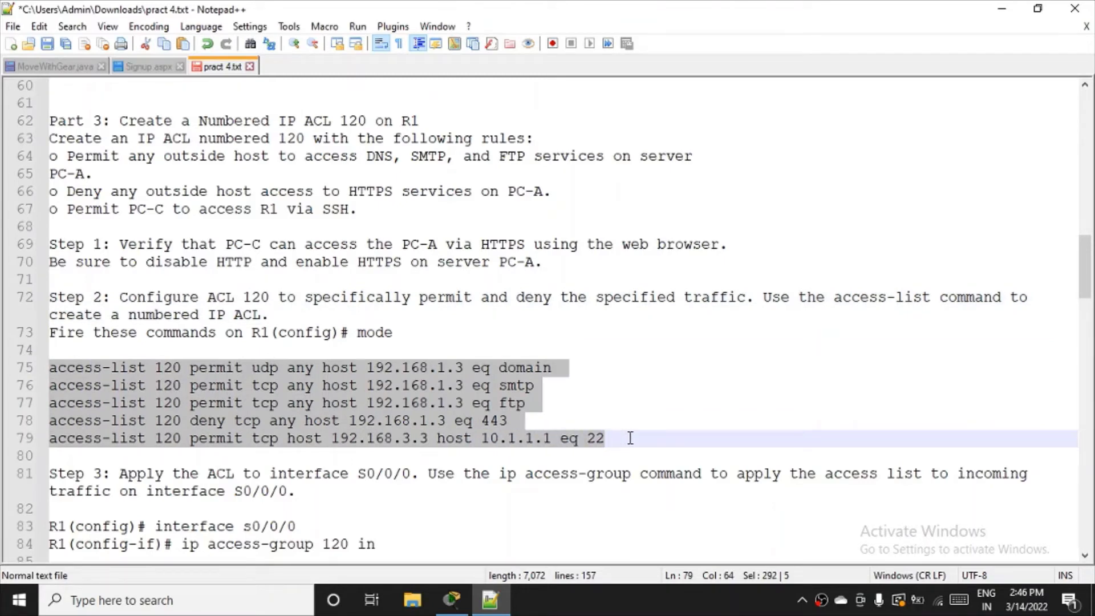
pyautogui.click(189, 369)
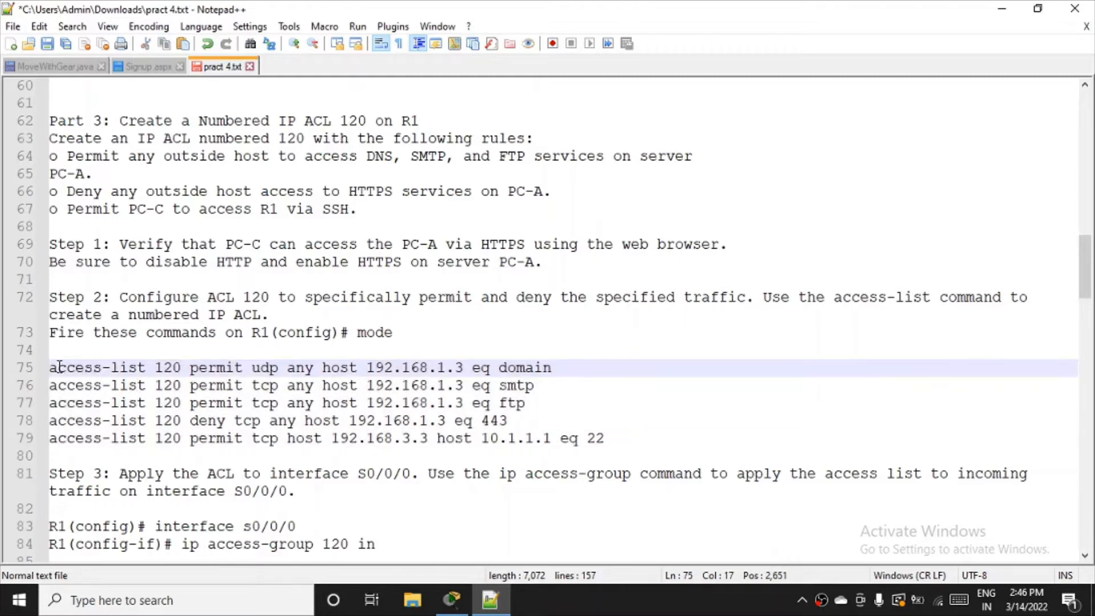
pyautogui.moveTo(60, 366); pyautogui.dragTo(173, 367)
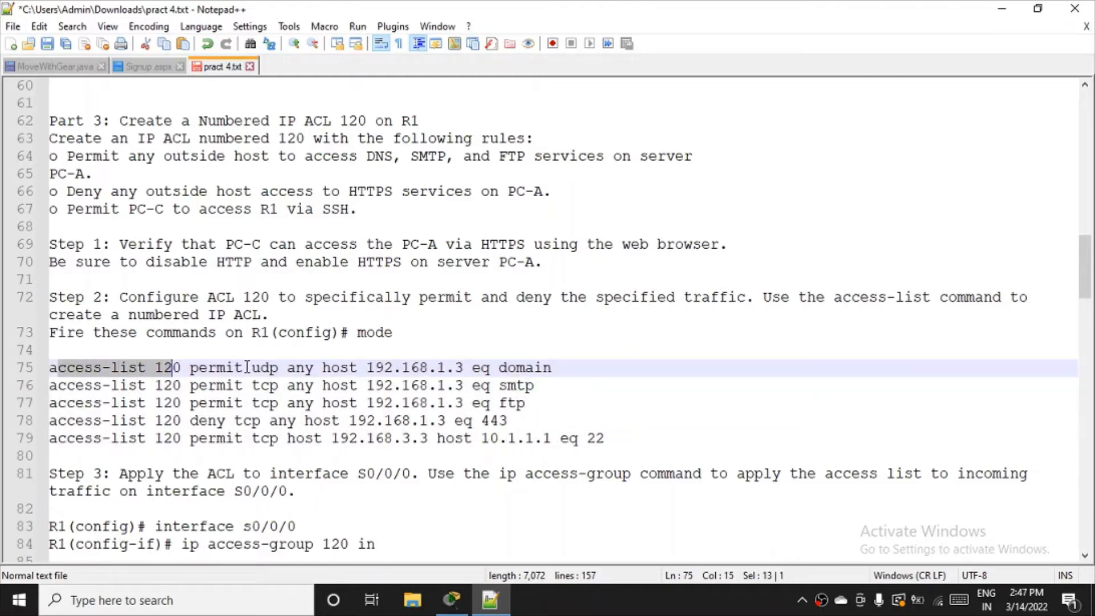
pyautogui.doubleClick(264, 369)
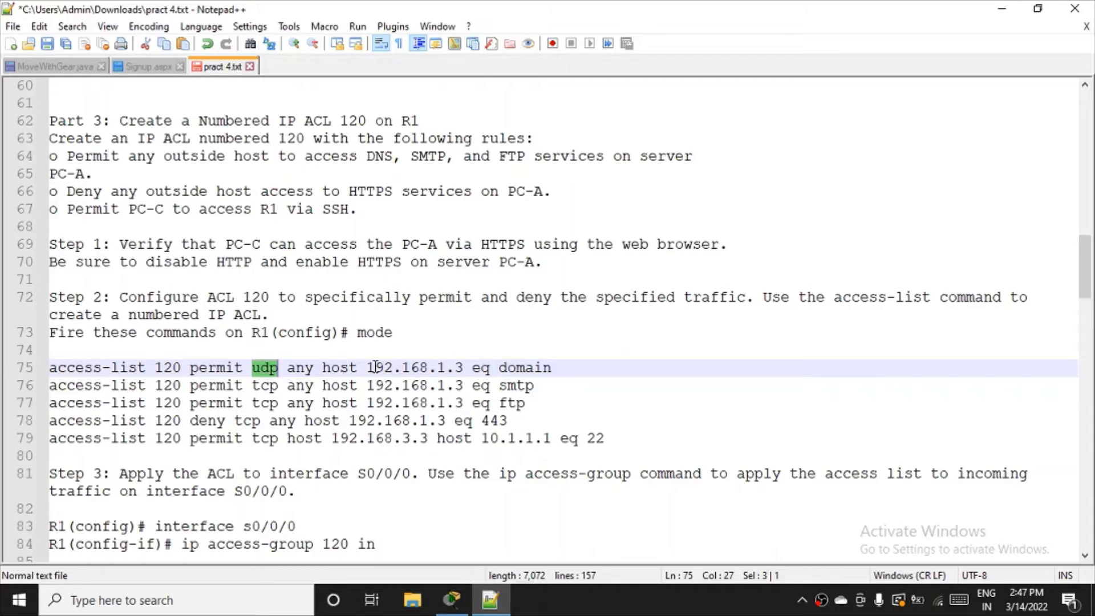
pyautogui.moveTo(368, 369); pyautogui.dragTo(465, 370)
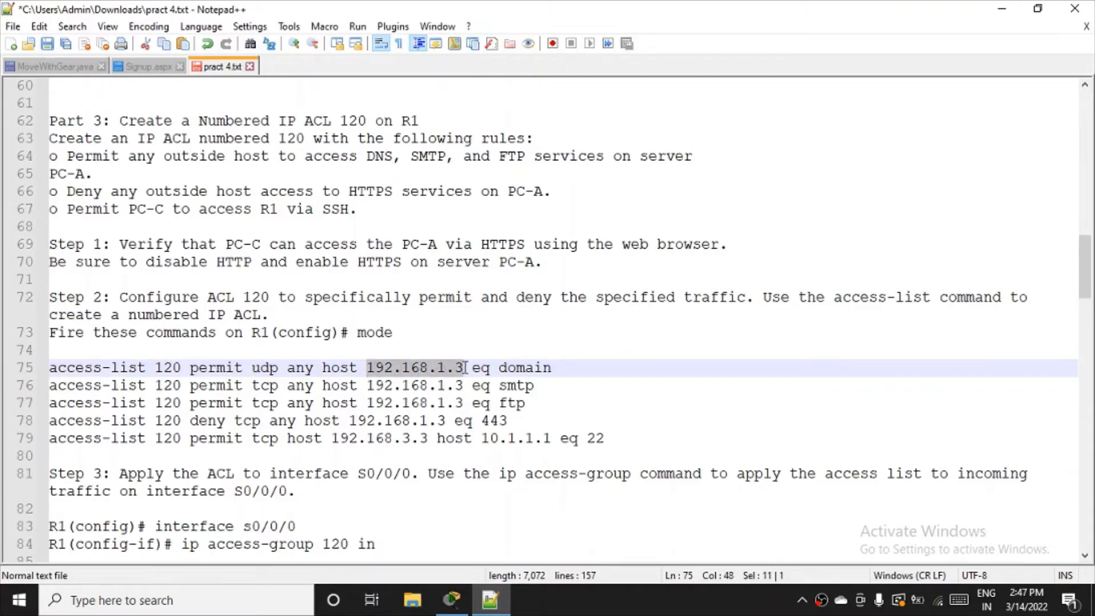
# - Set the host address to 192.168.1.2 in the domain, smtp and ftp permit rules of access-list 120
pyautogui.click(466, 370)
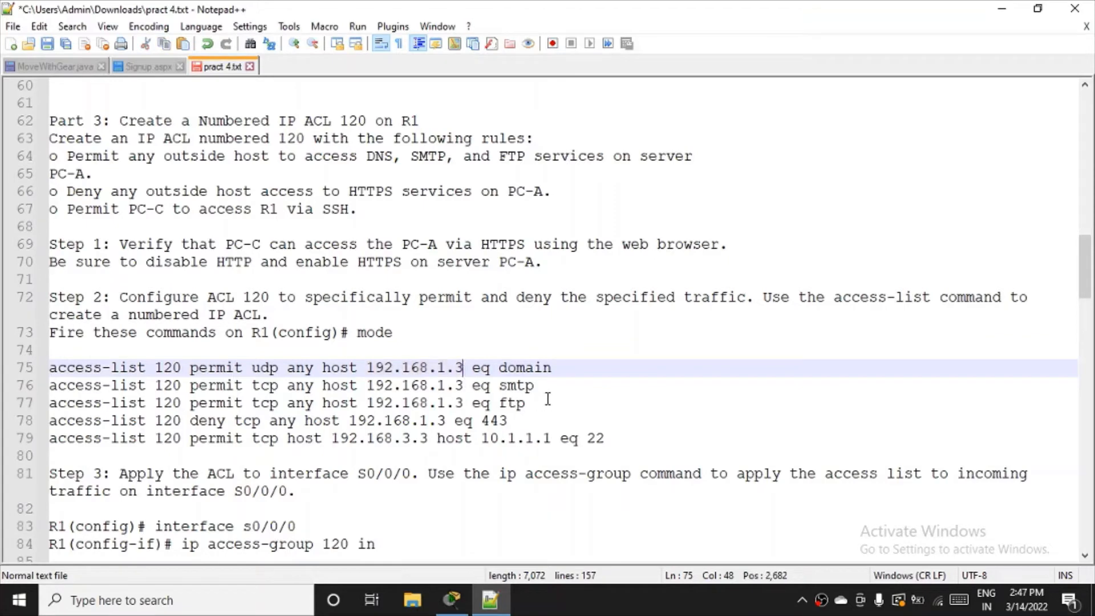
pyautogui.press('BackSpace')
pyautogui.write('2')
pyautogui.click(463, 390)
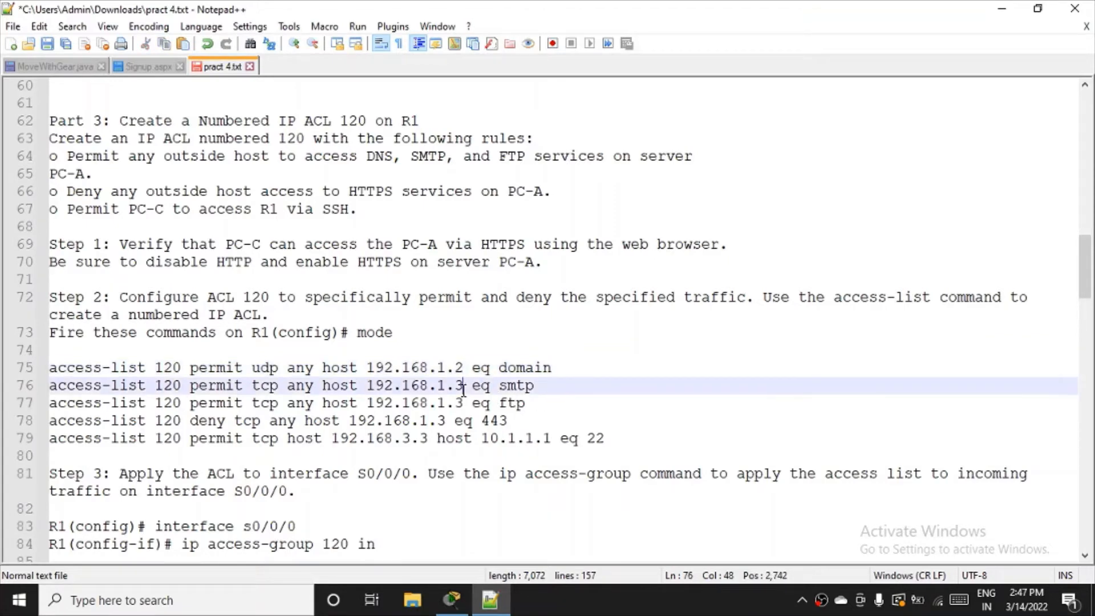
pyautogui.press('BackSpace')
pyautogui.write('2')
pyautogui.click(463, 405)
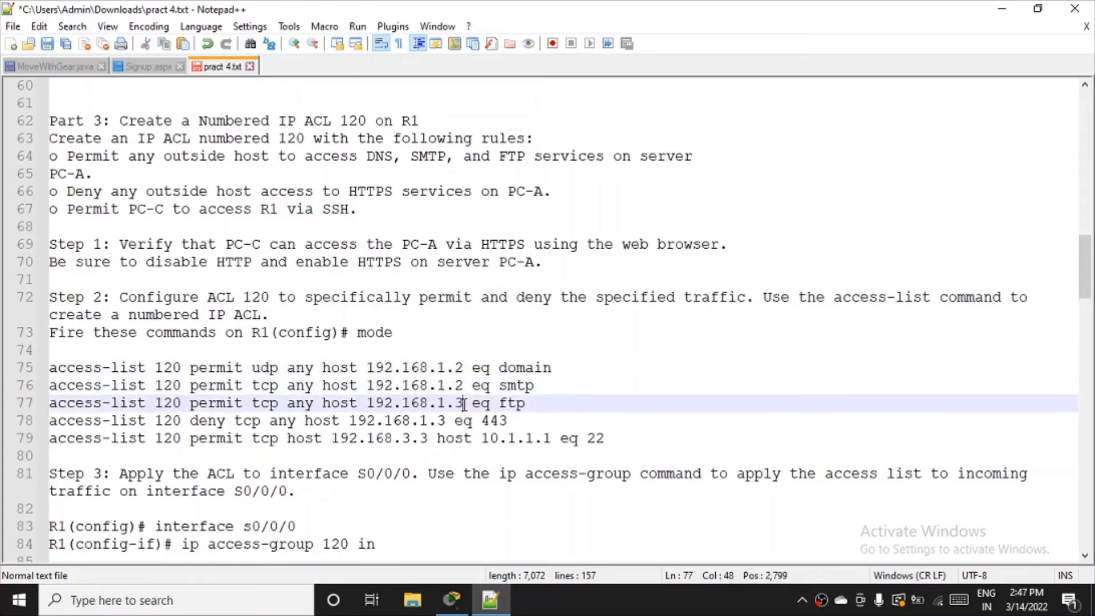
pyautogui.press('BackSpace')
pyautogui.write('2')
# - Set the host in the port 443 deny rule to 192.168.1.2 and the source host in the port 22 permit rule to 192.168.3.2
pyautogui.moveTo(446, 423); pyautogui.dragTo(449, 424)
pyautogui.click(448, 425)
pyautogui.press('BackSpace')
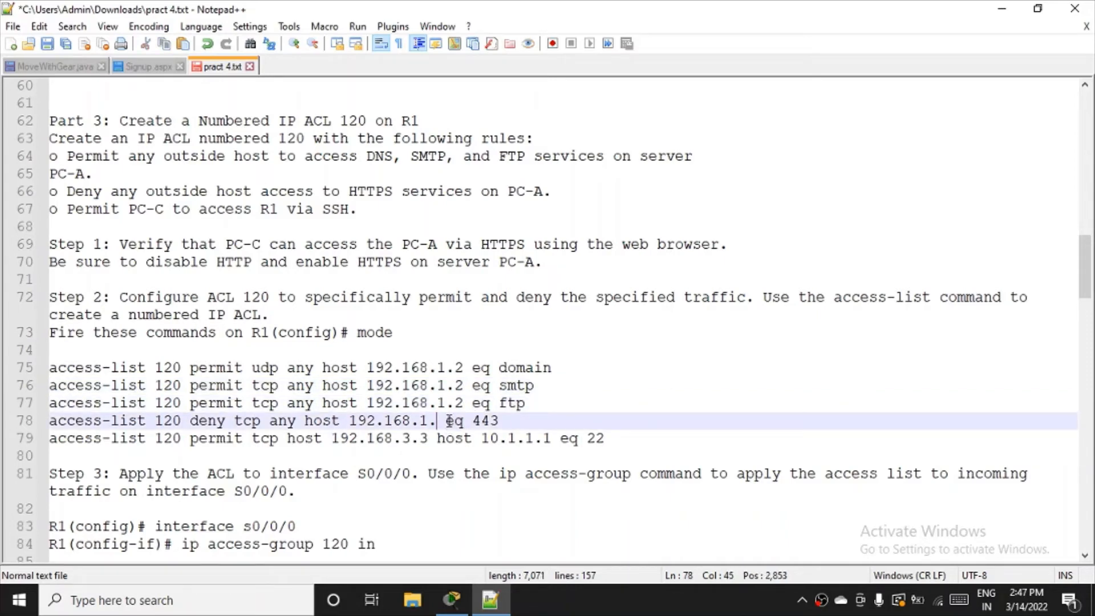
pyautogui.write('2')
pyautogui.click(427, 441)
pyautogui.press('BackSpace')
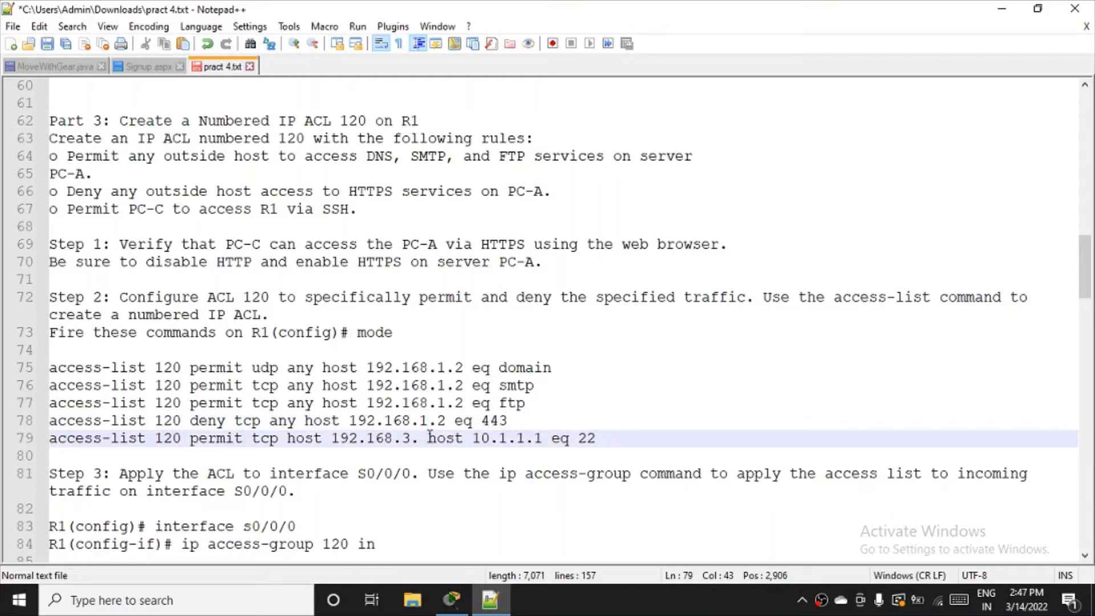
pyautogui.write('2')
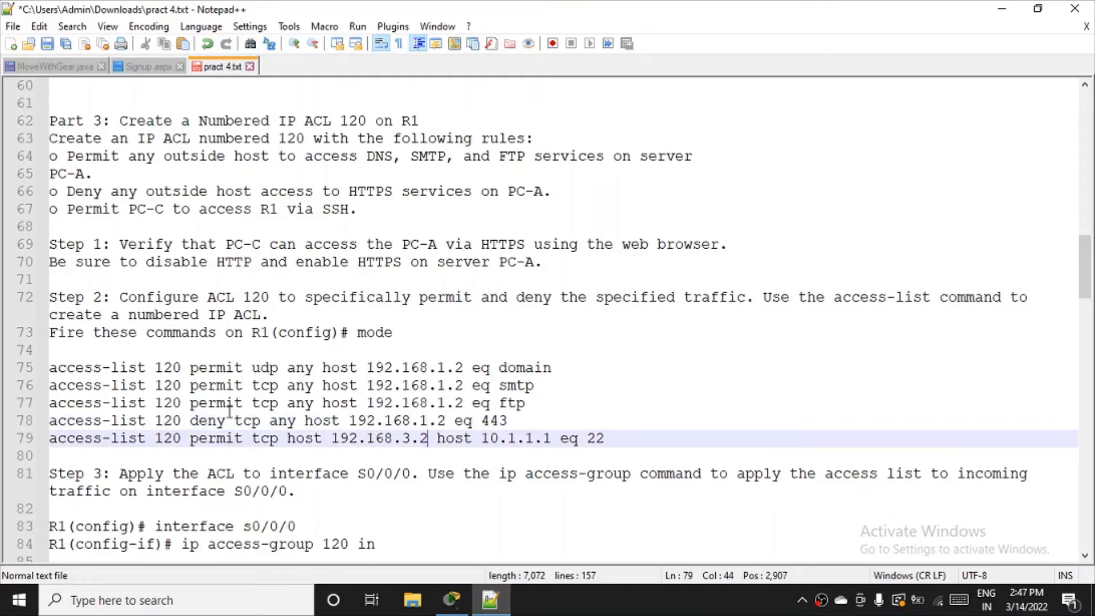
# - Examine the protocol, host and service in the domain, smtp and ftp permit rules of access-list 120
pyautogui.moveTo(181, 367); pyautogui.dragTo(251, 367)
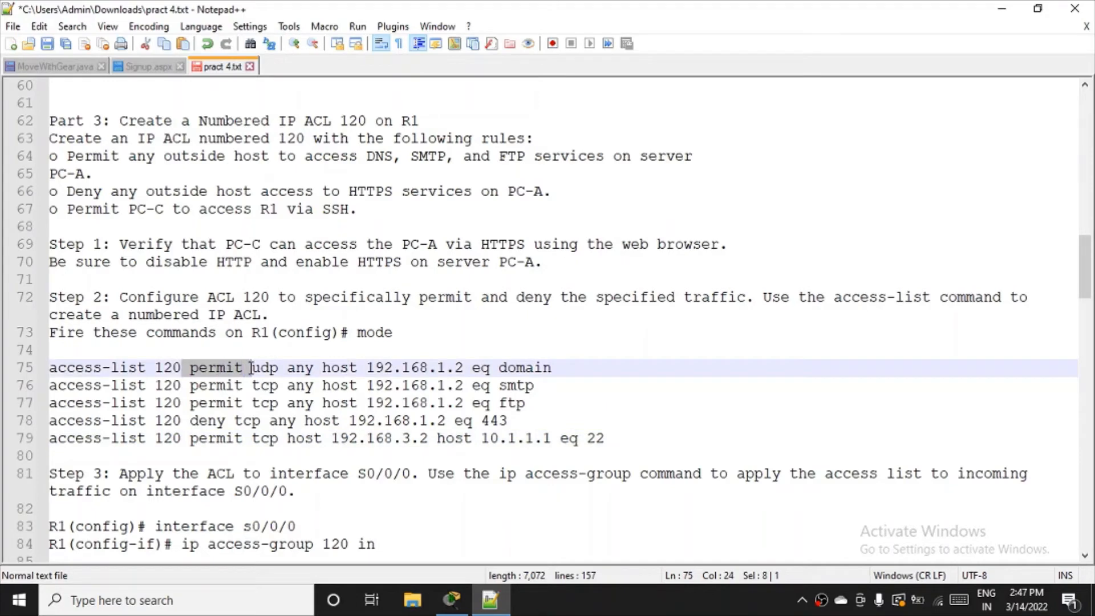
pyautogui.doubleClick(264, 368)
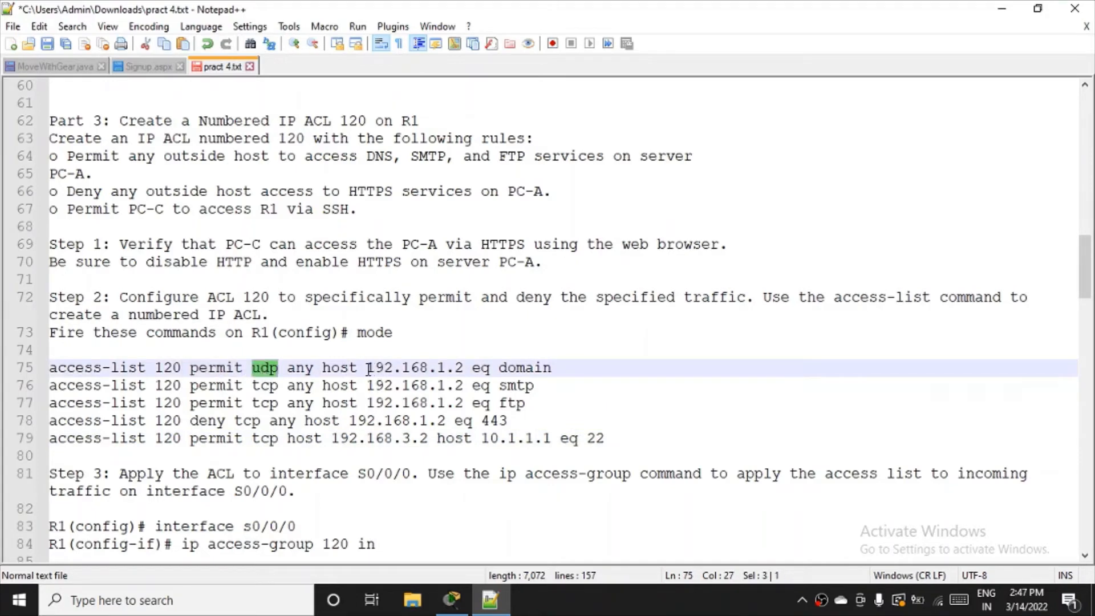
pyautogui.moveTo(368, 370); pyautogui.dragTo(481, 372)
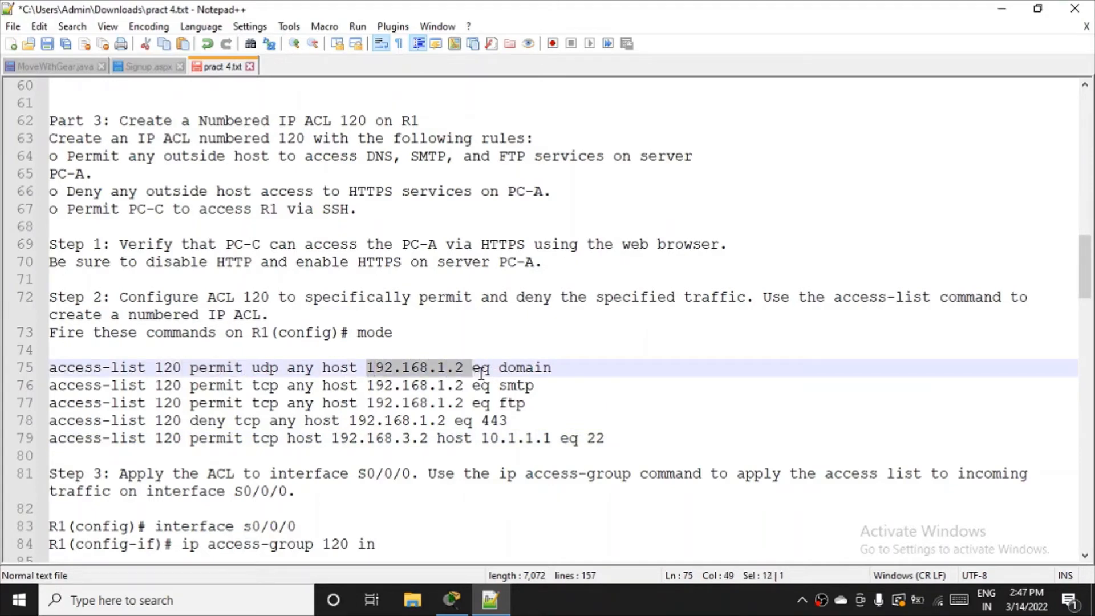
pyautogui.doubleClick(501, 372)
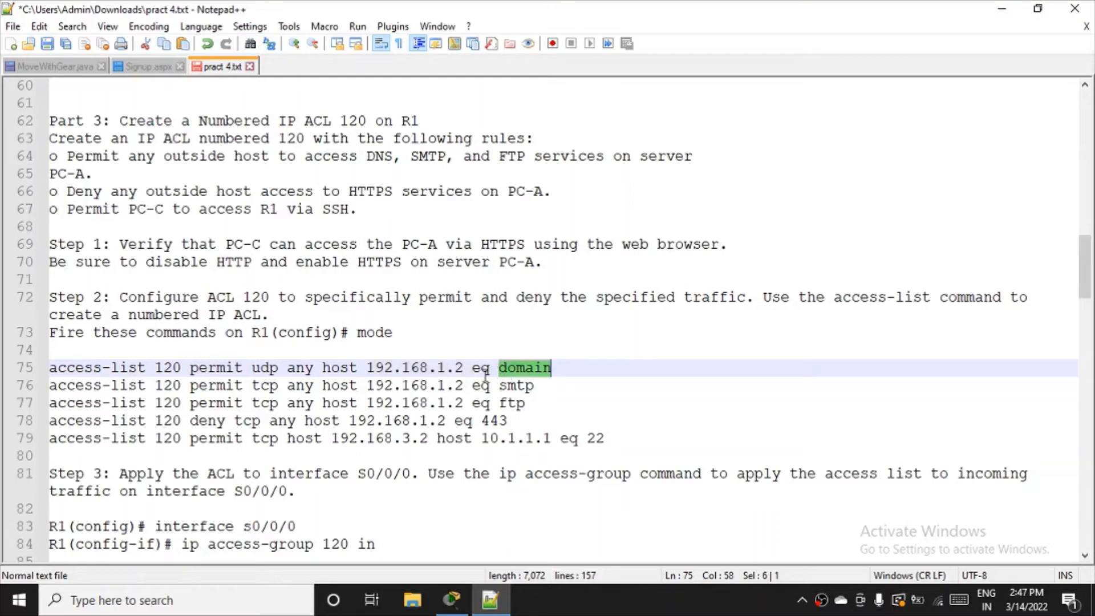
pyautogui.click(258, 388)
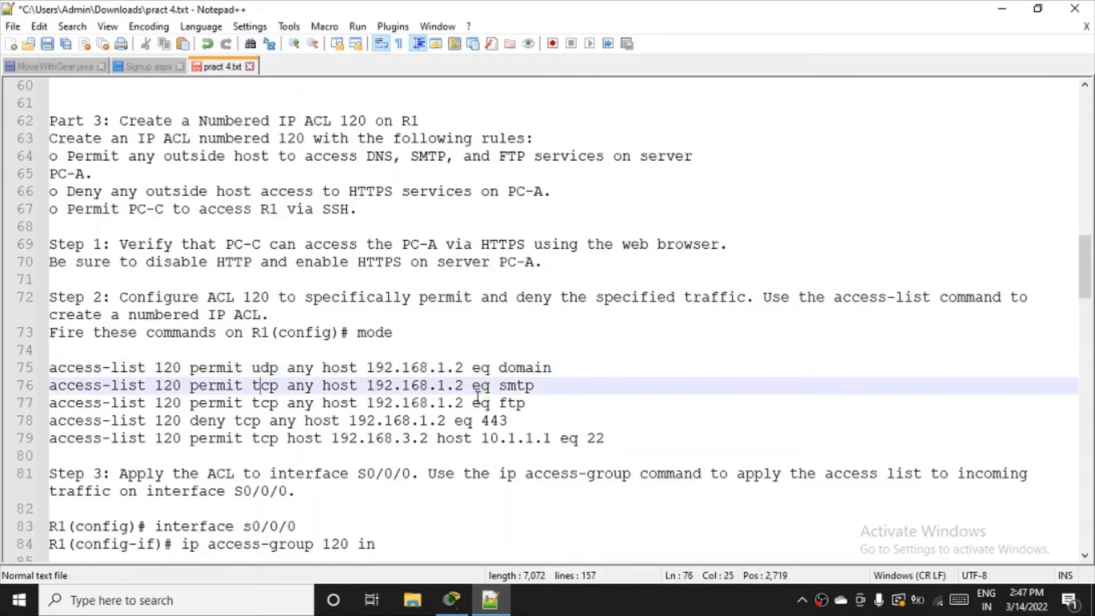
pyautogui.doubleClick(273, 403)
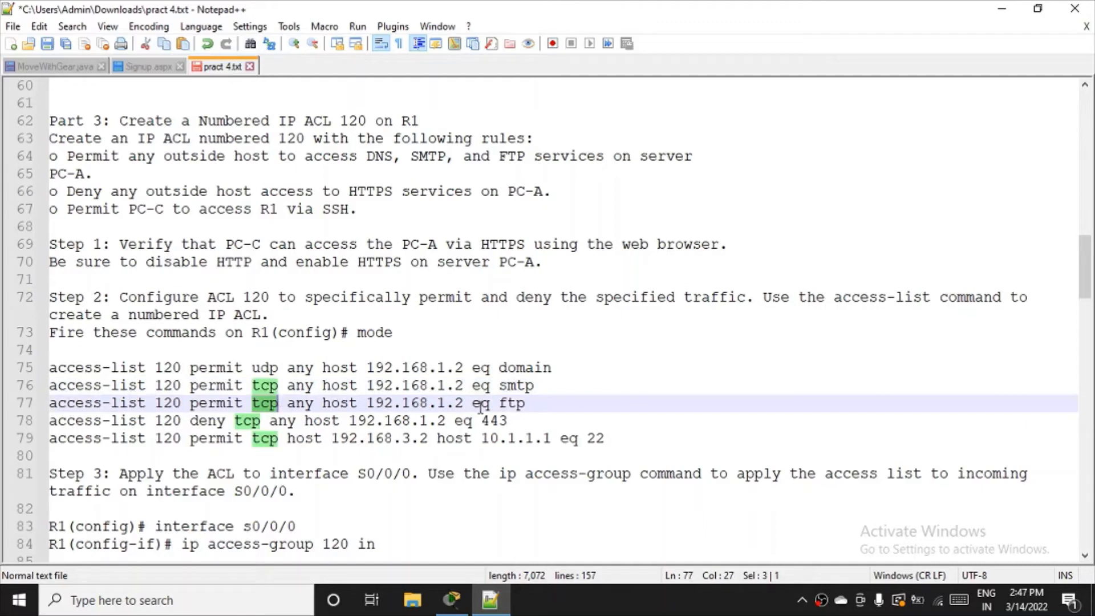
pyautogui.doubleClick(511, 403)
pyautogui.moveTo(553, 406); pyautogui.dragTo(46, 369)
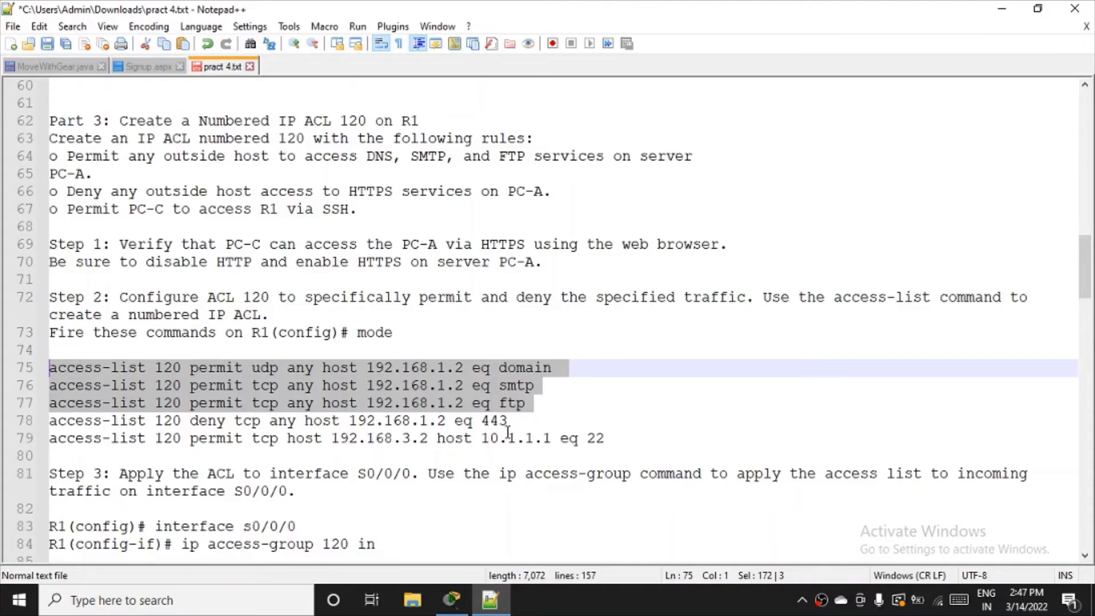
# - Examine the action, protocol, host and port in the HTTPS deny rule and the source and destination hosts in the SSH permit rule
pyautogui.doubleClick(206, 421)
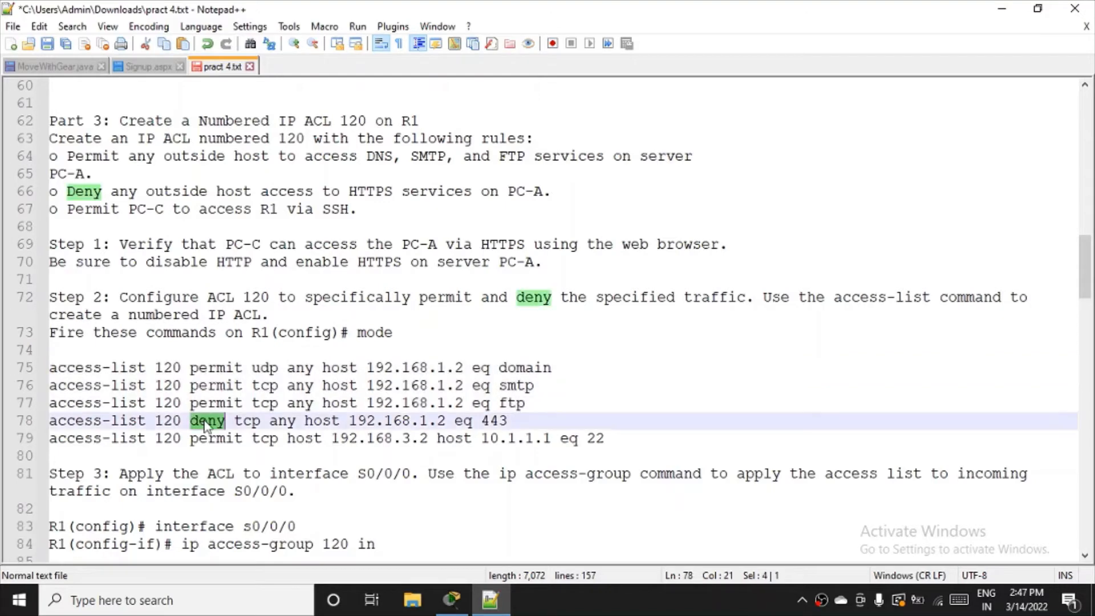
pyautogui.doubleClick(246, 422)
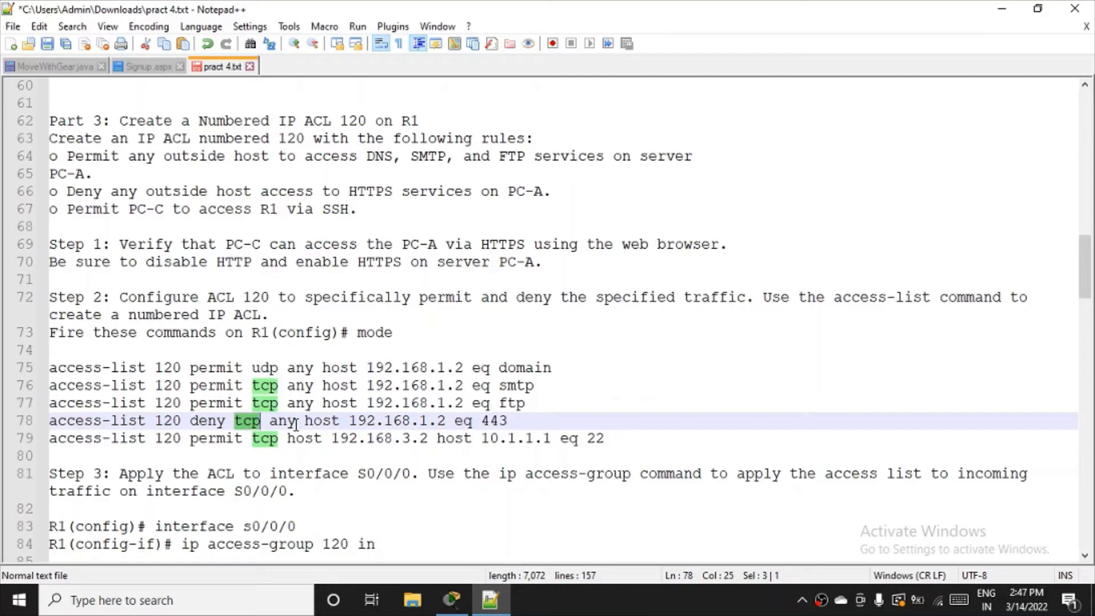
pyautogui.click(342, 421)
pyautogui.moveTo(350, 422); pyautogui.dragTo(446, 421)
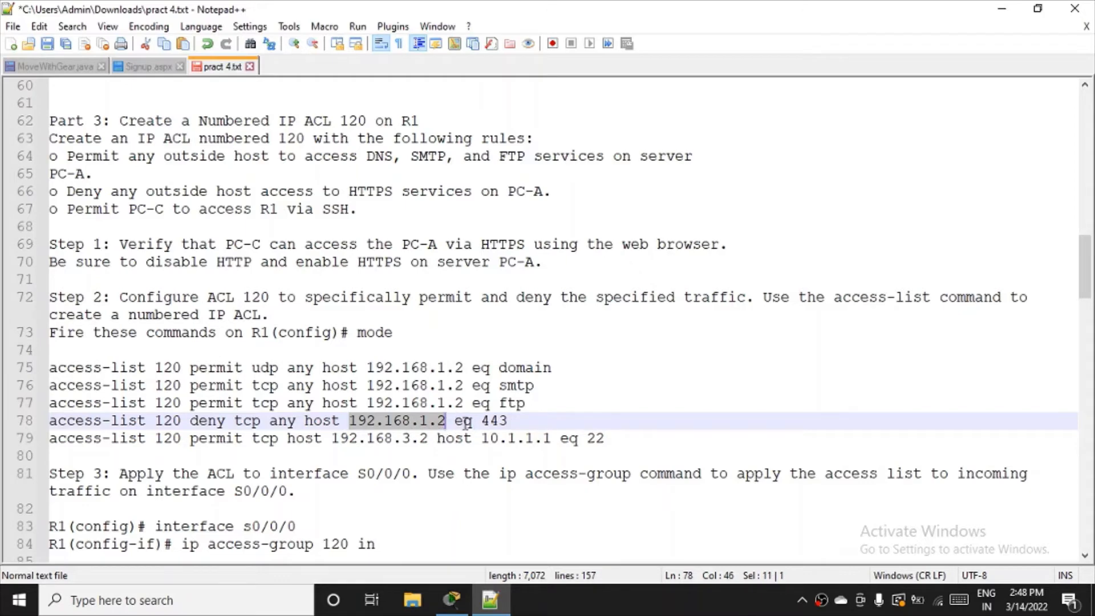
pyautogui.moveTo(482, 421); pyautogui.dragTo(509, 420)
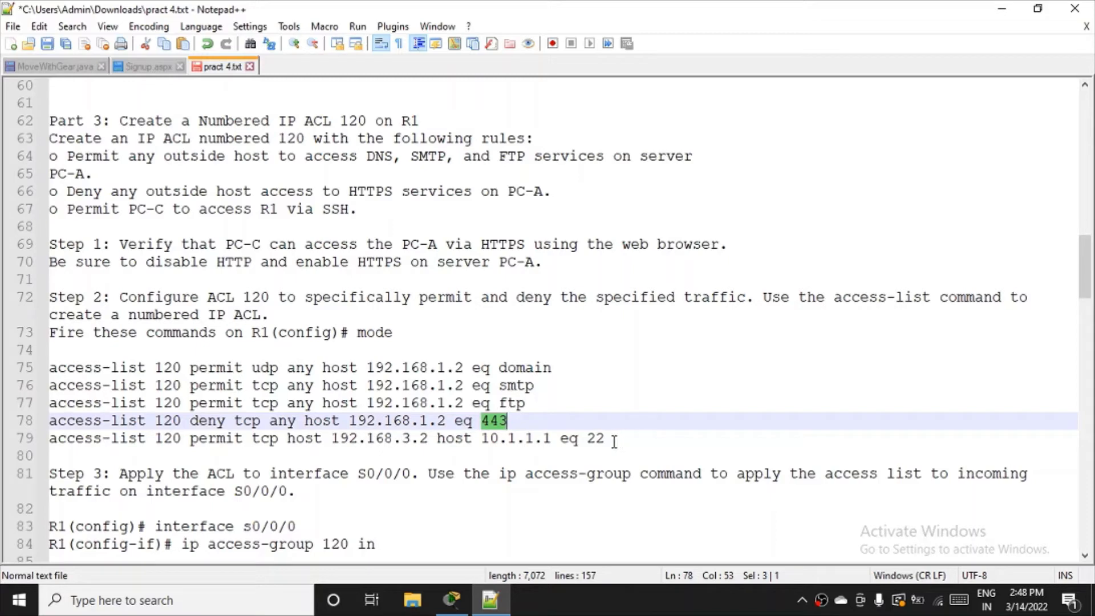
pyautogui.moveTo(481, 438); pyautogui.dragTo(552, 438)
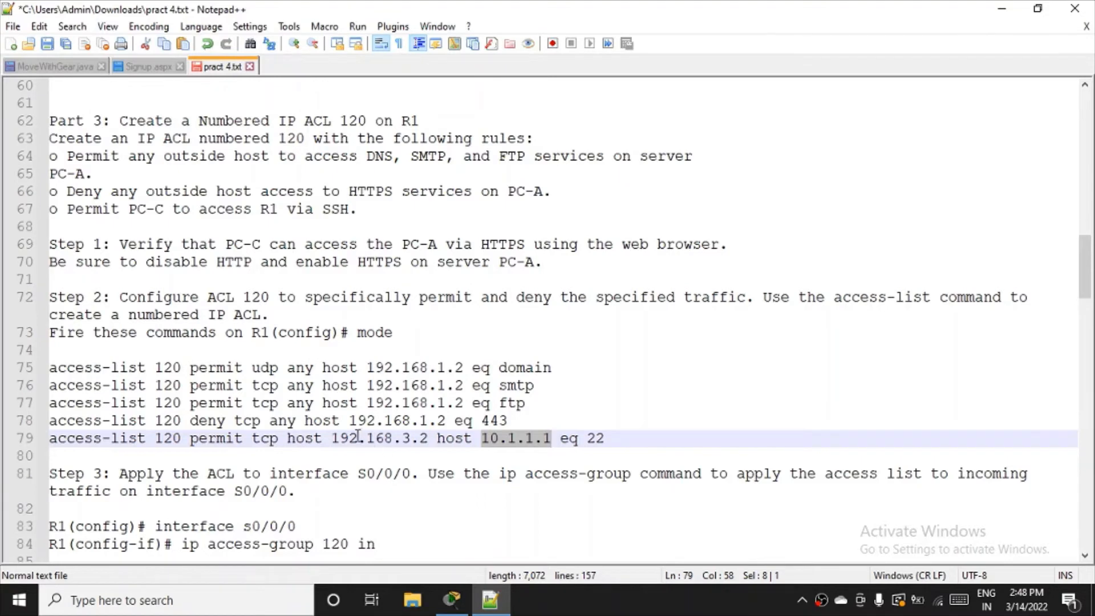
pyautogui.moveTo(332, 439); pyautogui.dragTo(428, 441)
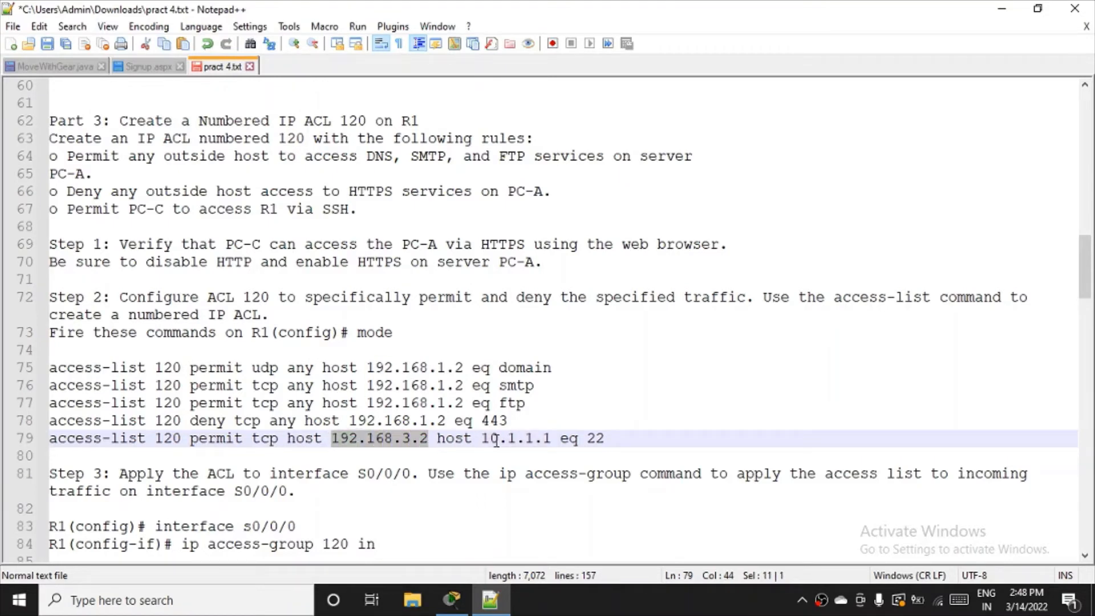
pyautogui.moveTo(481, 439); pyautogui.dragTo(549, 439)
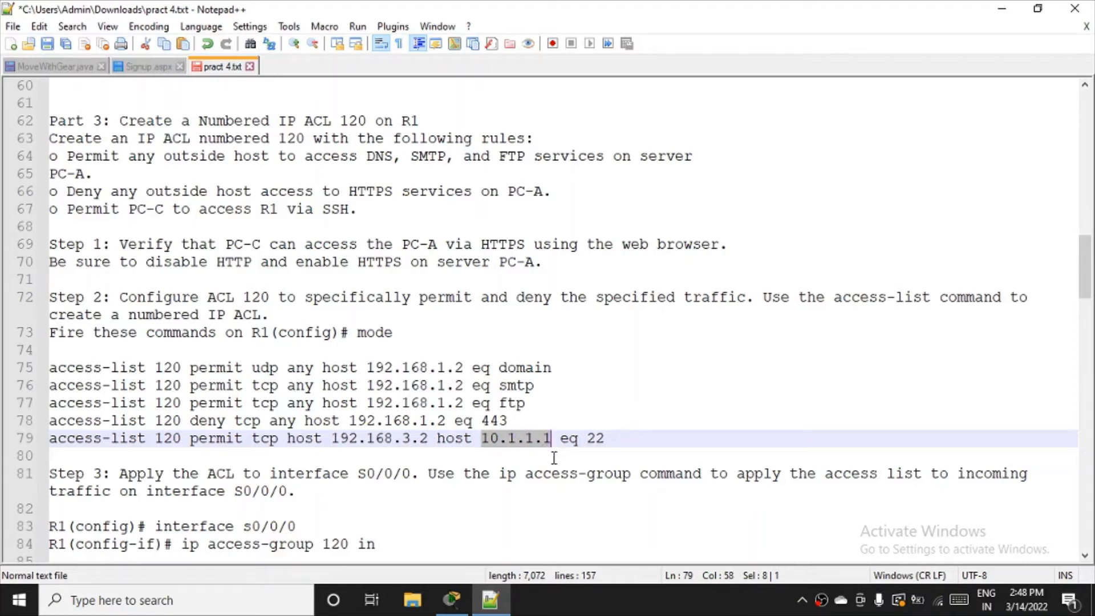
# - Copy all five access-list 120 commands and switch to router R1's command line in Cisco Packet Tracer
pyautogui.moveTo(621, 442); pyautogui.dragTo(33, 378)
pyautogui.hotkey('ctrl', 'c')
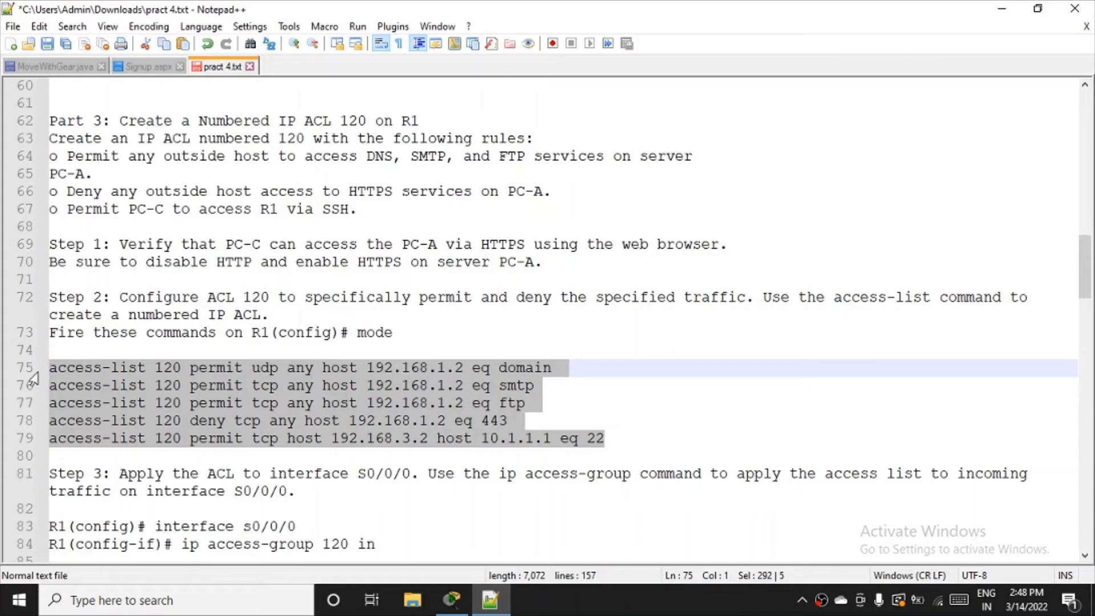
pyautogui.hotkey('alt', 'Tab')
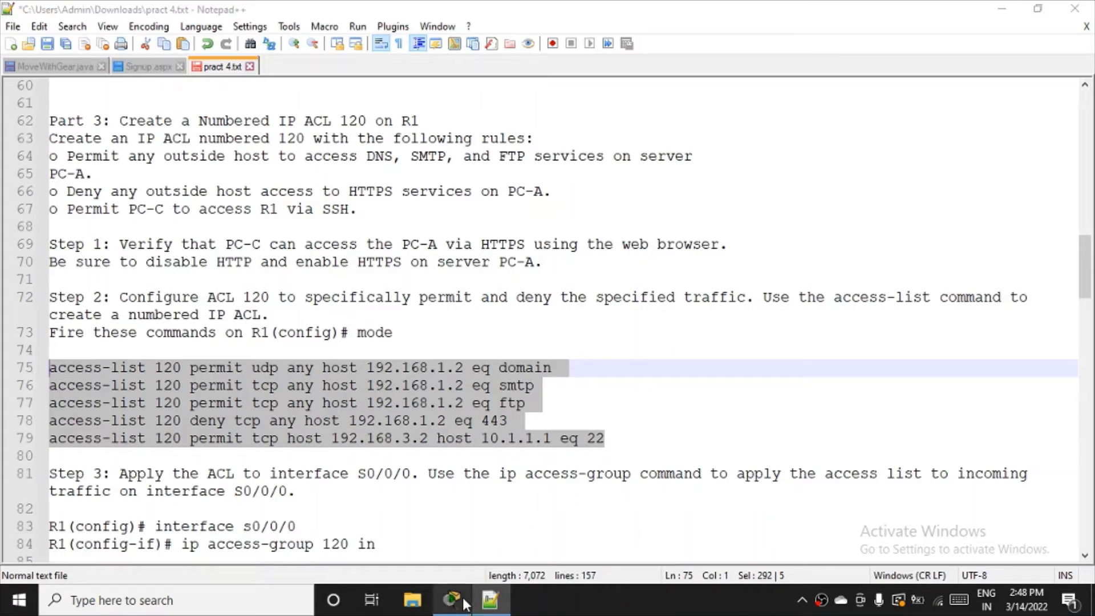
pyautogui.click(438, 288)
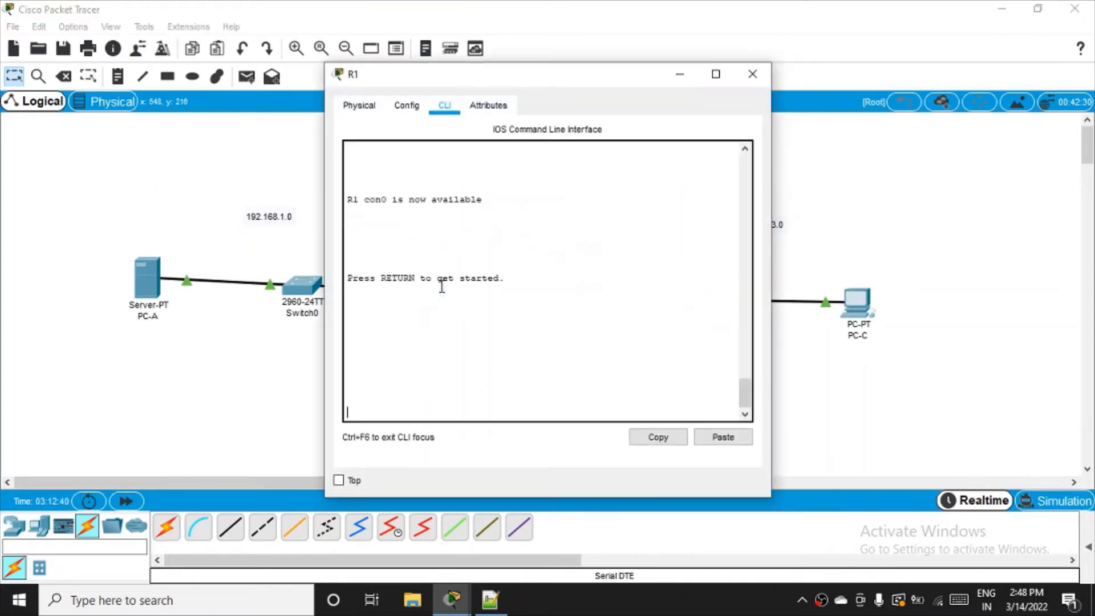
# - Enter privileged mode and global configuration mode on R1 with en and conf t
pyautogui.click(399, 395)
pyautogui.press('Return')
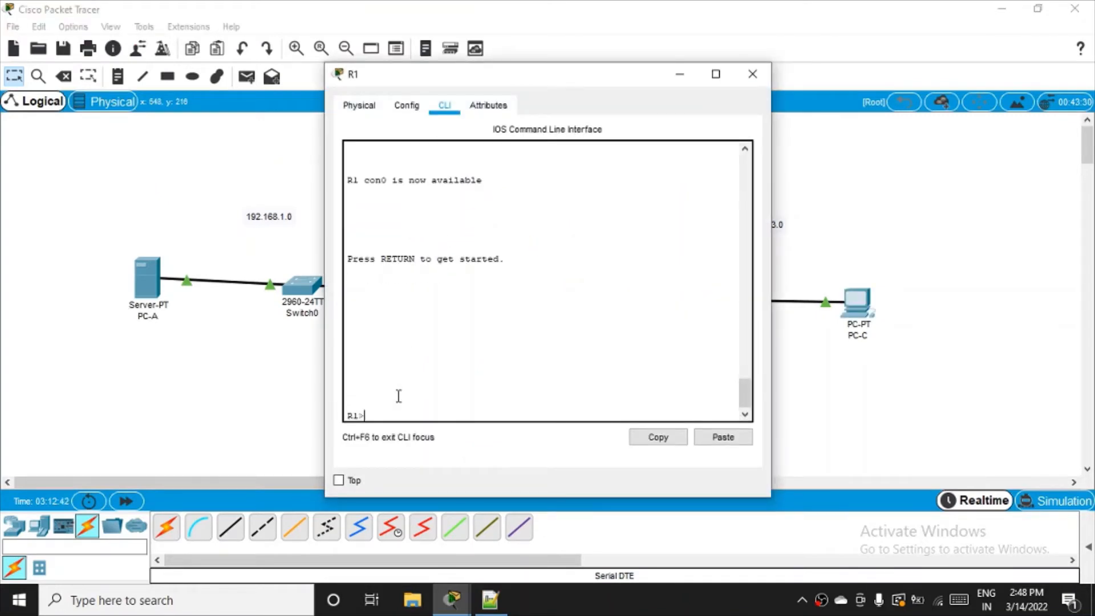
pyautogui.write('en')
pyautogui.press('Return')
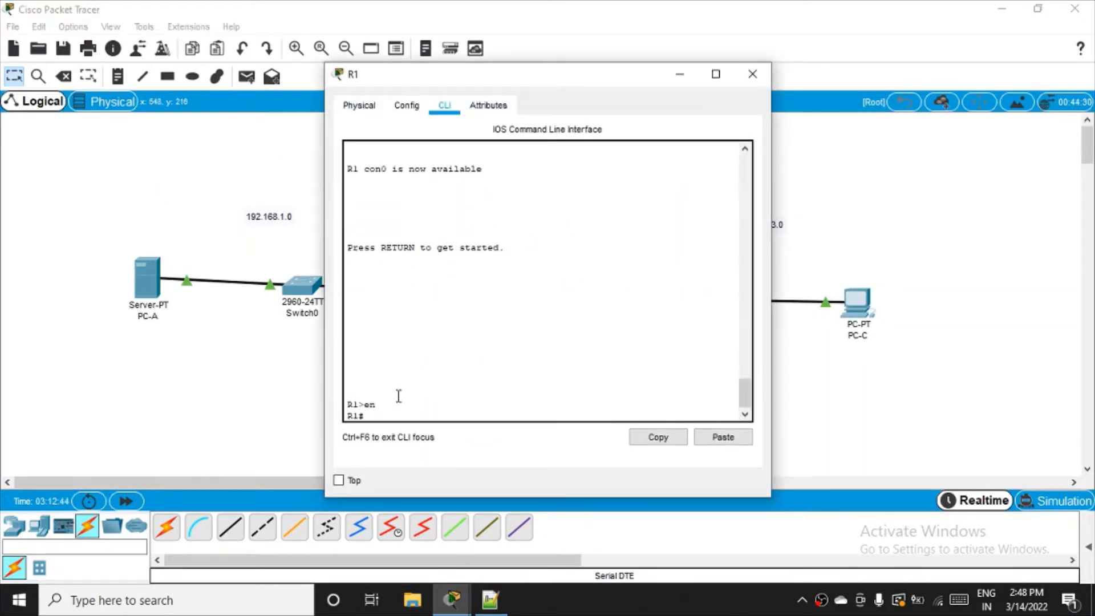
pyautogui.write('conf t')
pyautogui.press('Return')
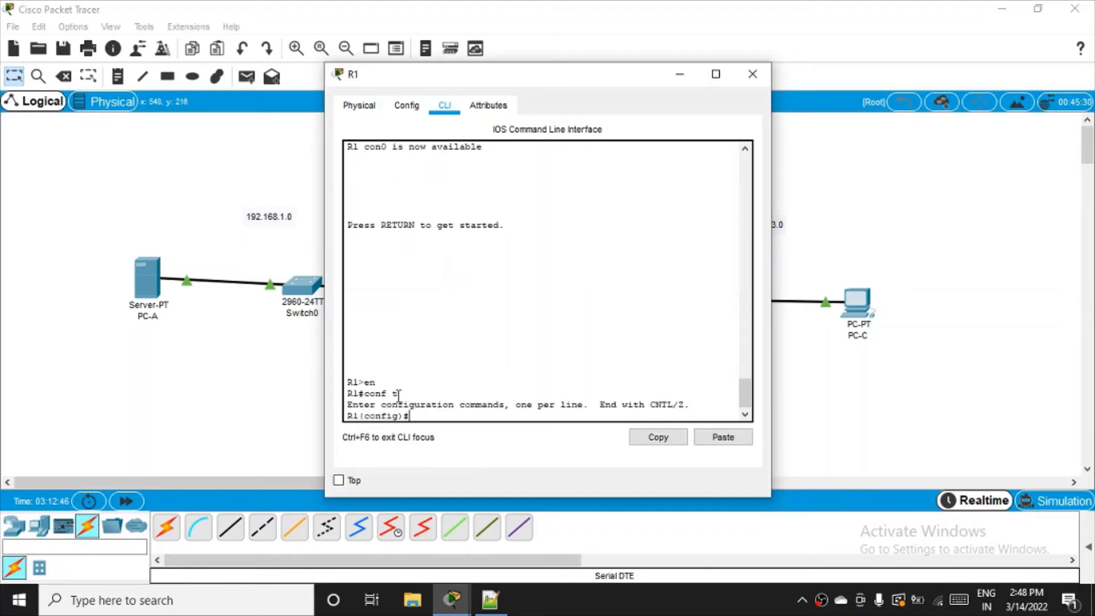
# - Paste and run the five copied access-list 120 commands in R1's global configuration mode
pyautogui.rightClick(423, 415)
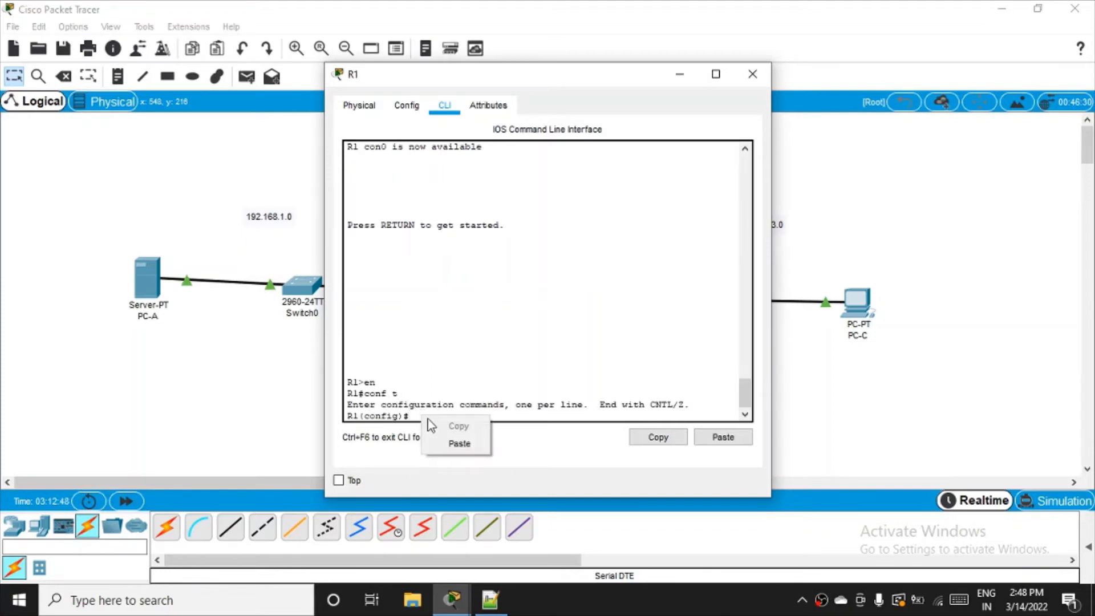
pyautogui.click(439, 442)
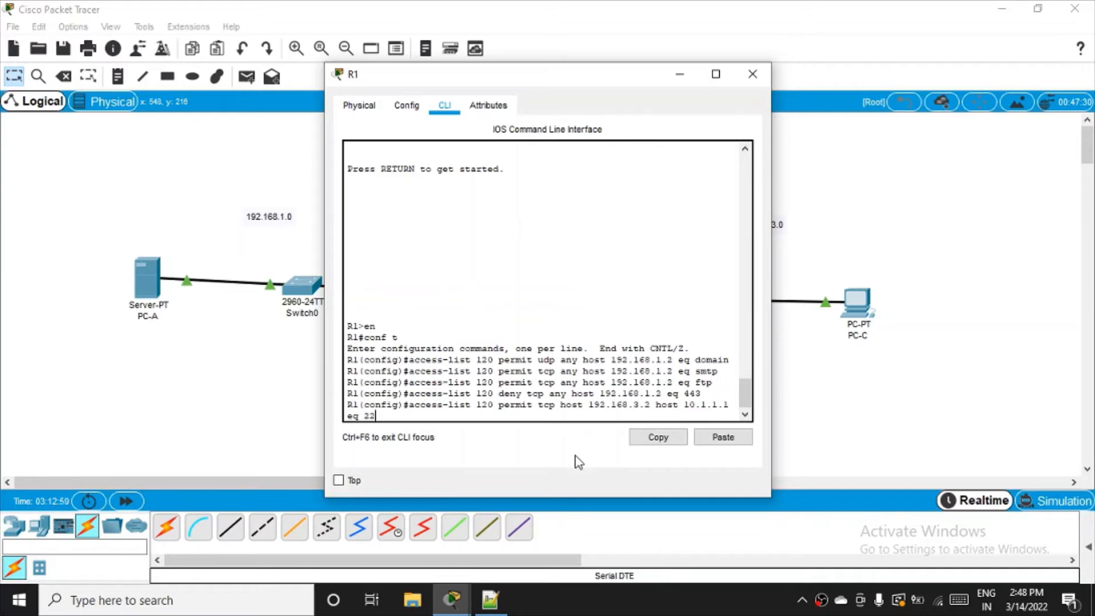
pyautogui.press('Return')
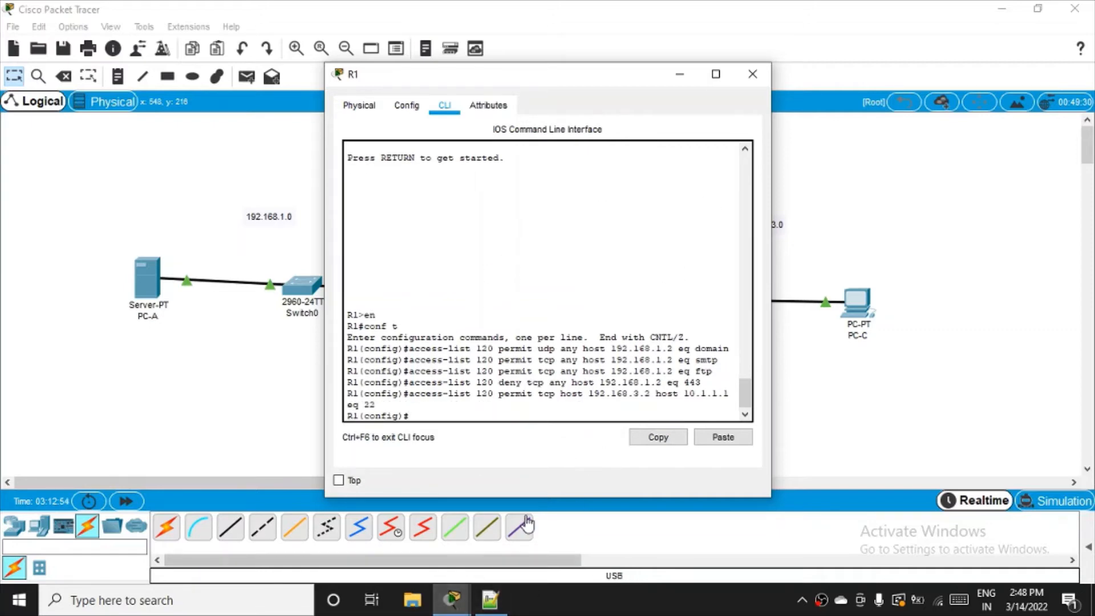
# - Switch to Notepad++ and change both interface references in the Step 3 description to S0/1/0
pyautogui.click(490, 600)
pyautogui.scroll(-2, 203, 388)
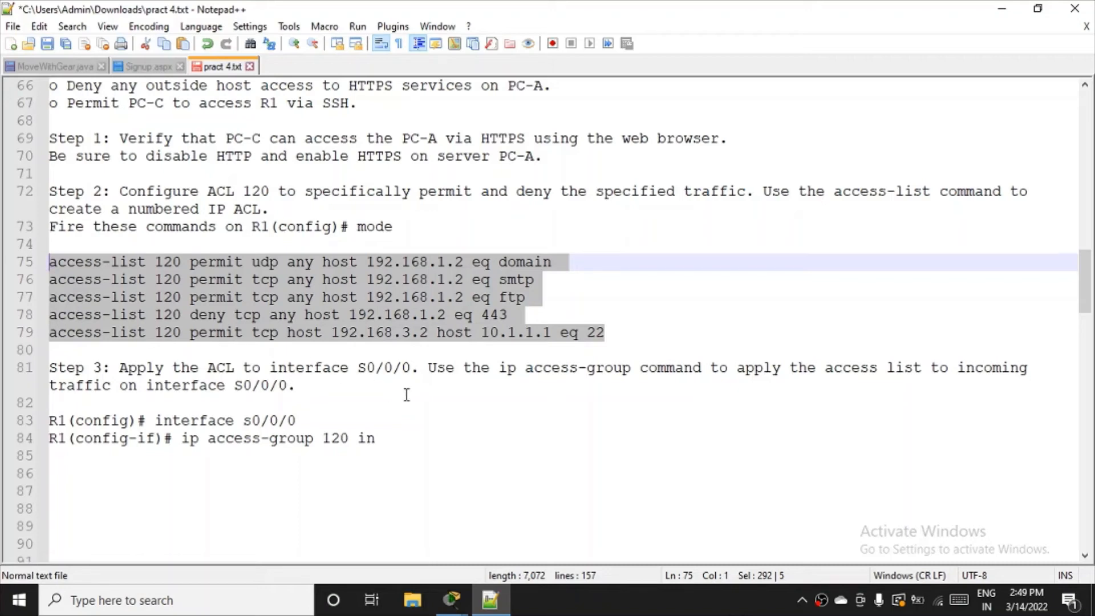
pyautogui.click(395, 372)
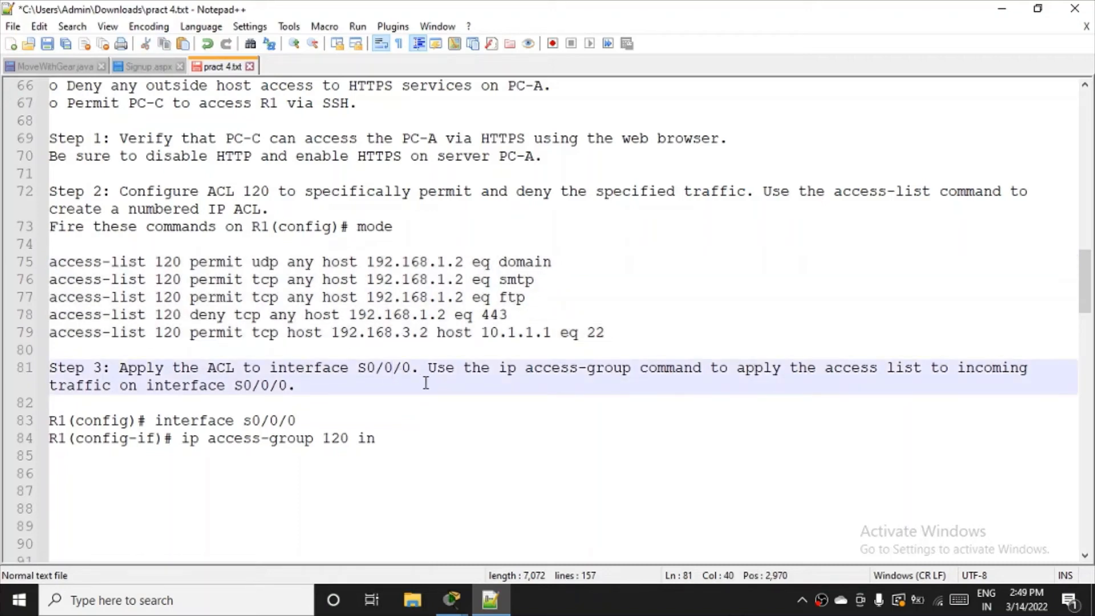
pyautogui.press('BackSpace')
pyautogui.write('1')
pyautogui.click(272, 387)
pyautogui.press('BackSpace')
pyautogui.write('1')
# - Change the interface in the R1(config)# command under Step 3 to s0/1/0
pyautogui.click(286, 420)
pyautogui.press('Left')
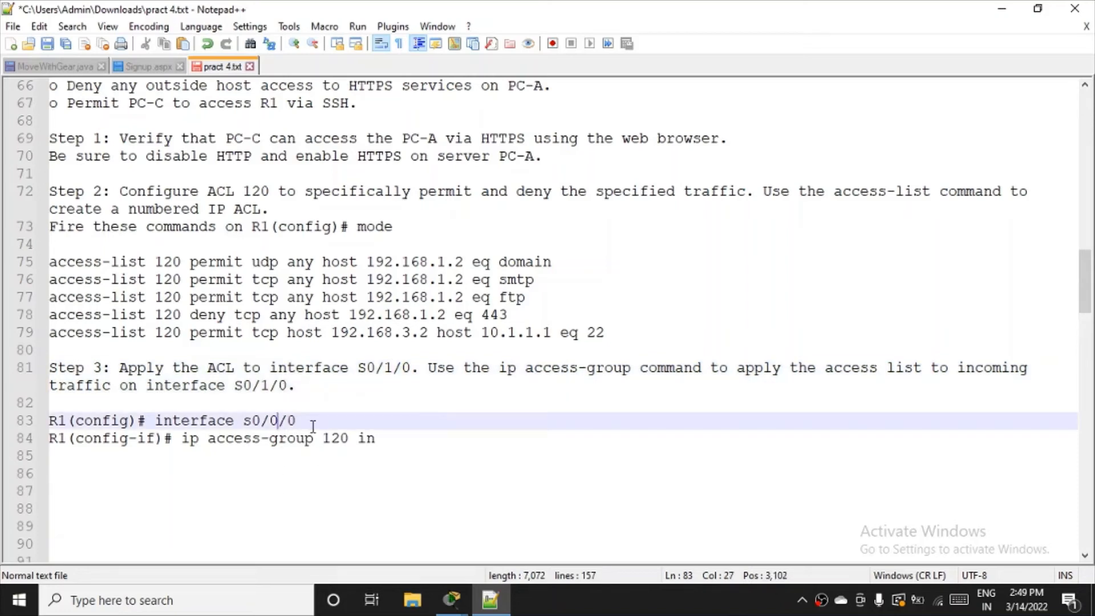
pyautogui.press('BackSpace')
pyautogui.write('1')
# - Copy the command "ip access-group 120 in" and return to R1's command line in Cisco Packet Tracer
pyautogui.moveTo(182, 439); pyautogui.dragTo(379, 440)
pyautogui.hotkey('ctrl', 'c')
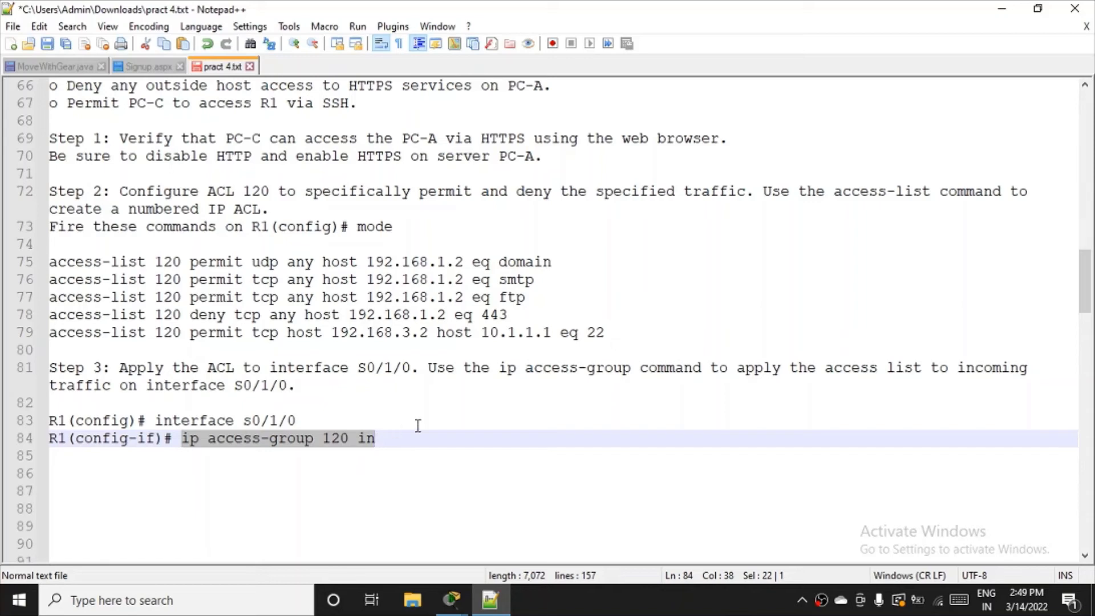
pyautogui.click(454, 599)
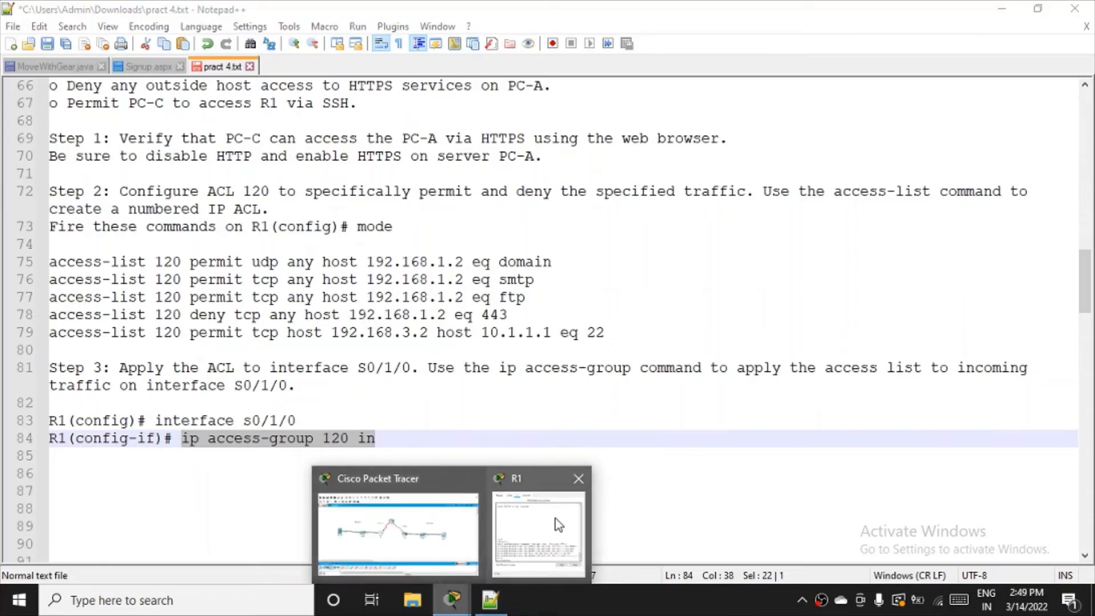
pyautogui.click(462, 522)
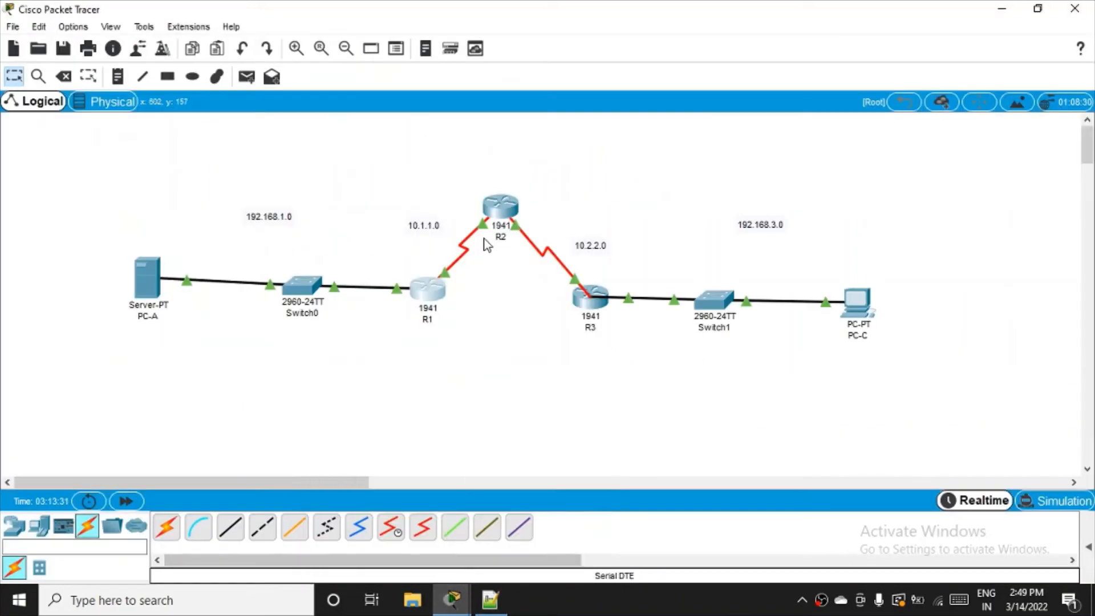
pyautogui.click(428, 294)
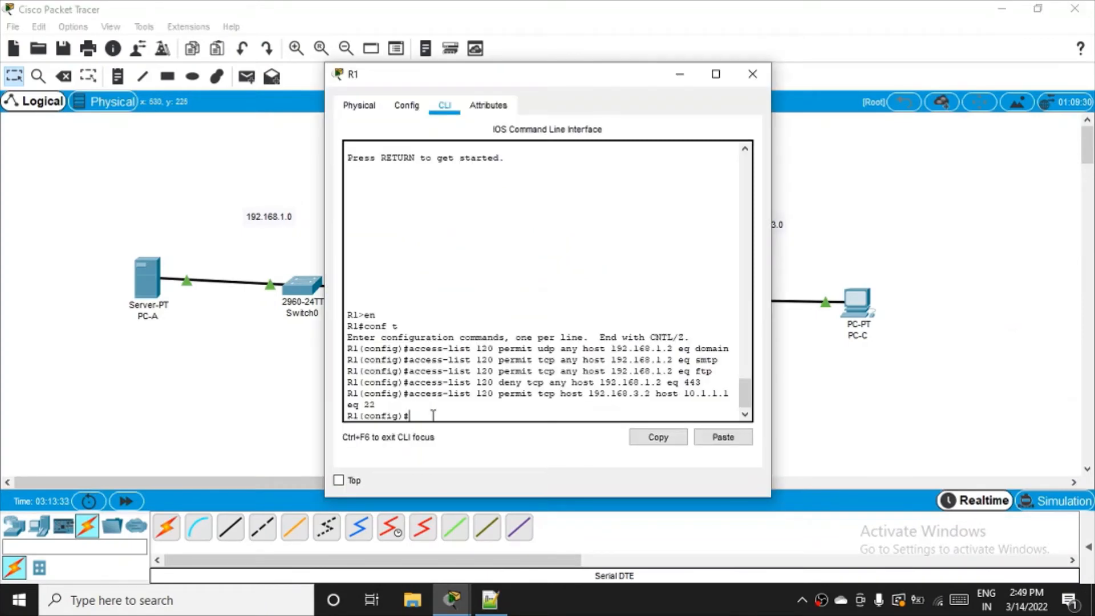
# - Check R1's serial port on the link to R2 and enter interface configuration on R1 with int se0/1/0
pyautogui.write('int')
pyautogui.moveTo(560, 70); pyautogui.dragTo(735, 137)
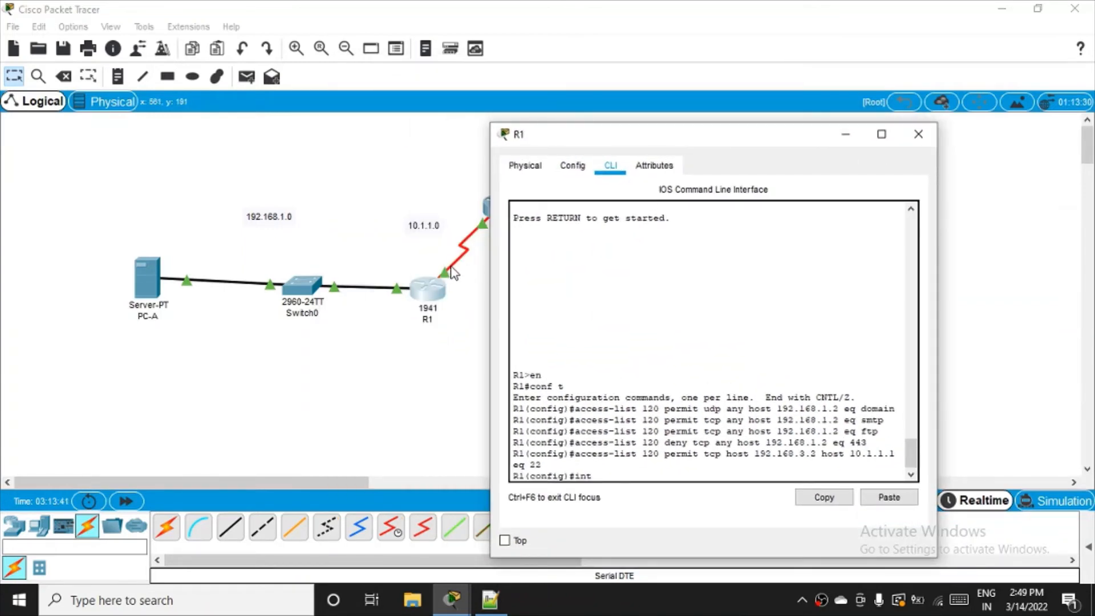
pyautogui.click(918, 134)
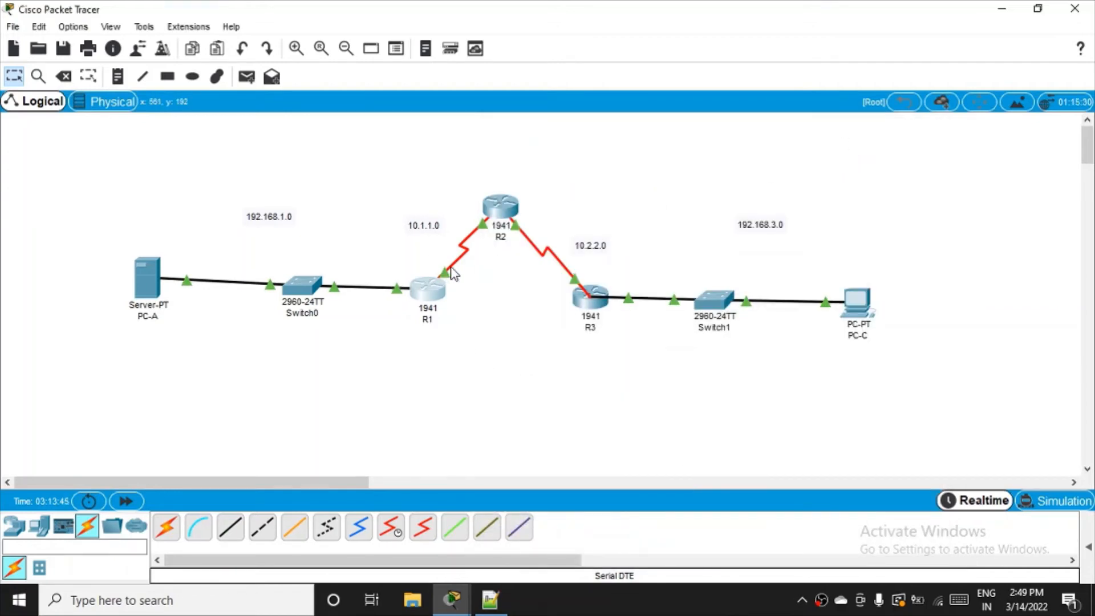
pyautogui.moveTo(453, 273)
pyautogui.moveTo(451, 599)
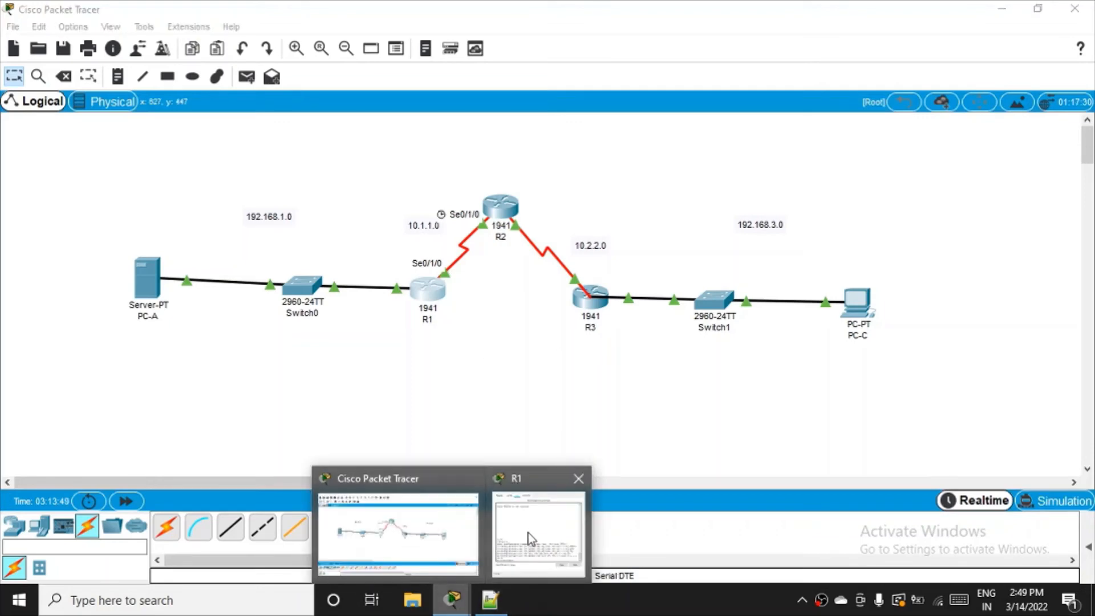
pyautogui.click(529, 532)
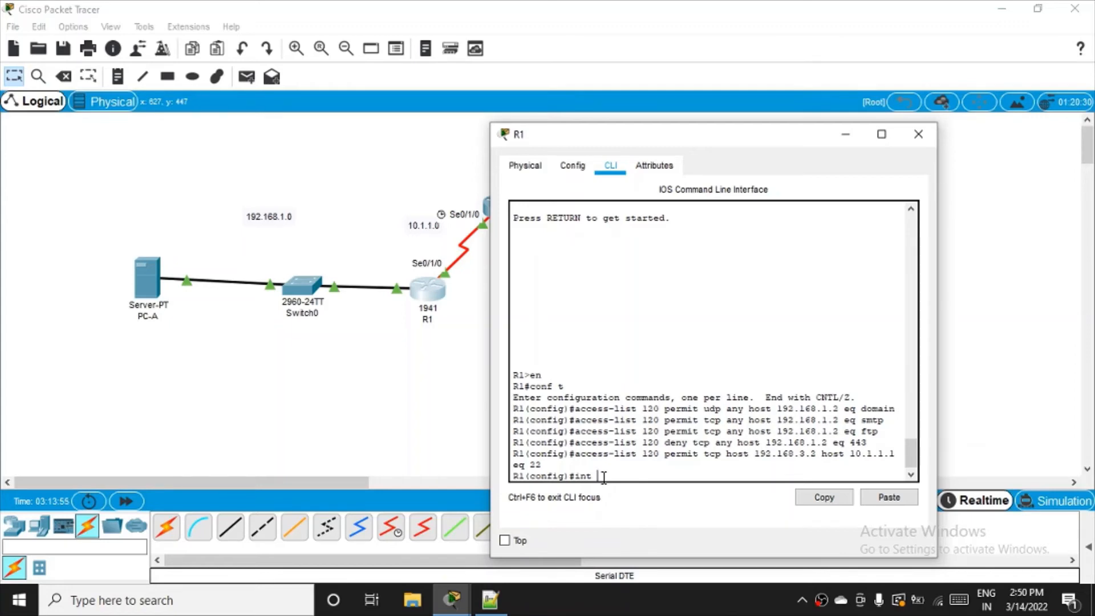
pyautogui.write('se0/1/0')
pyautogui.press('Return')
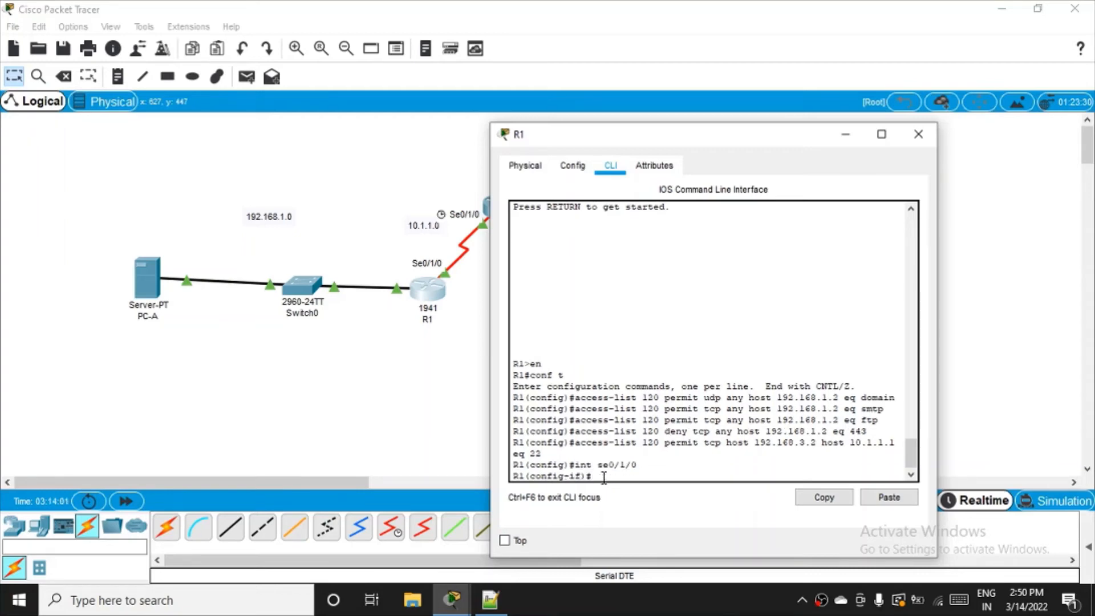
# - Apply ACL 120 to R1's incoming serial traffic by pasting and running "ip access-group 120 in"
pyautogui.moveTo(769, 138); pyautogui.dragTo(774, 88)
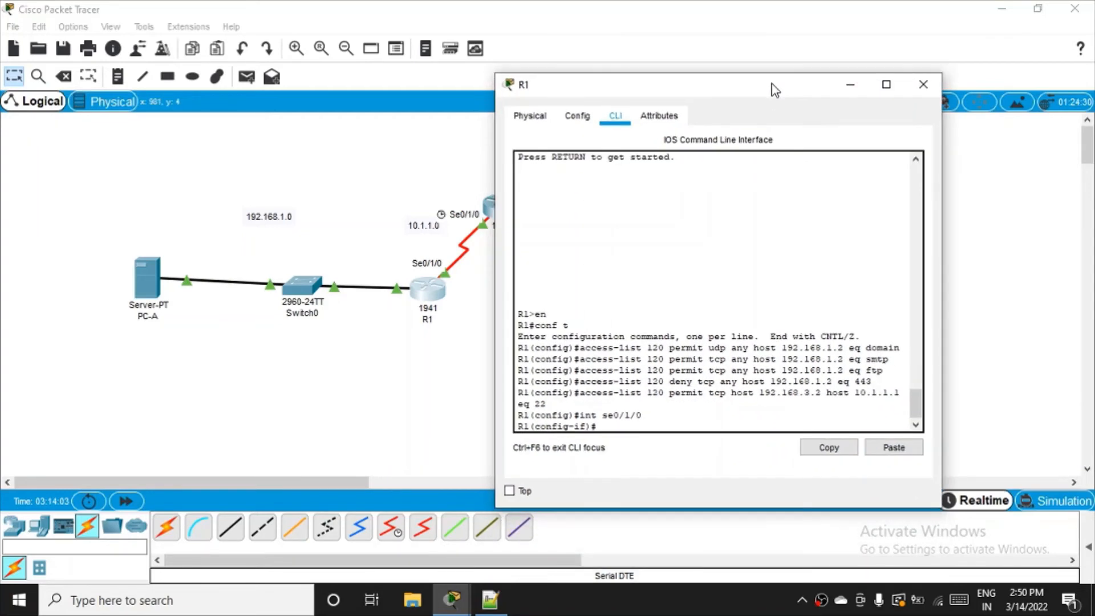
pyautogui.rightClick(605, 428)
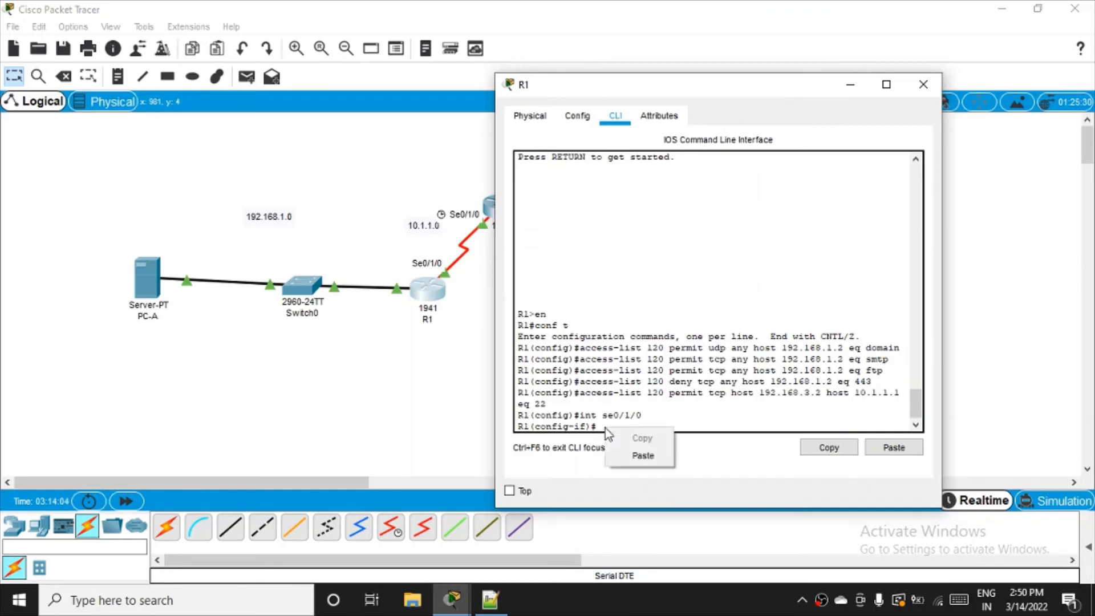
pyautogui.click(638, 456)
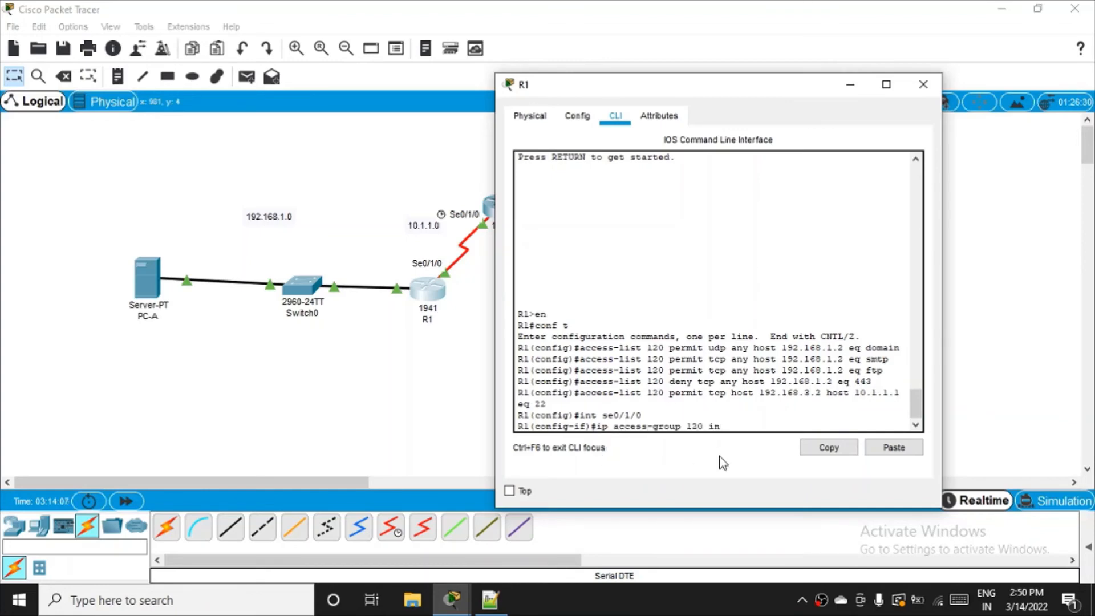
pyautogui.press('Return')
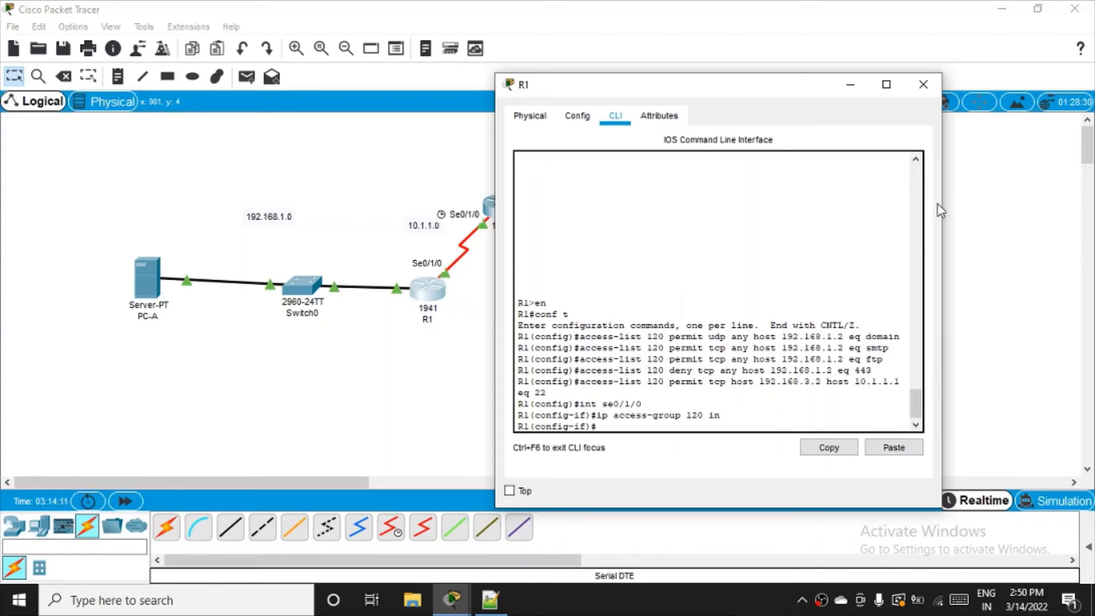
# - Close R1's window and test PC-C's web access to PC-A by requesting 192.168.1.2 in PC-C's web browser
pyautogui.click(916, 94)
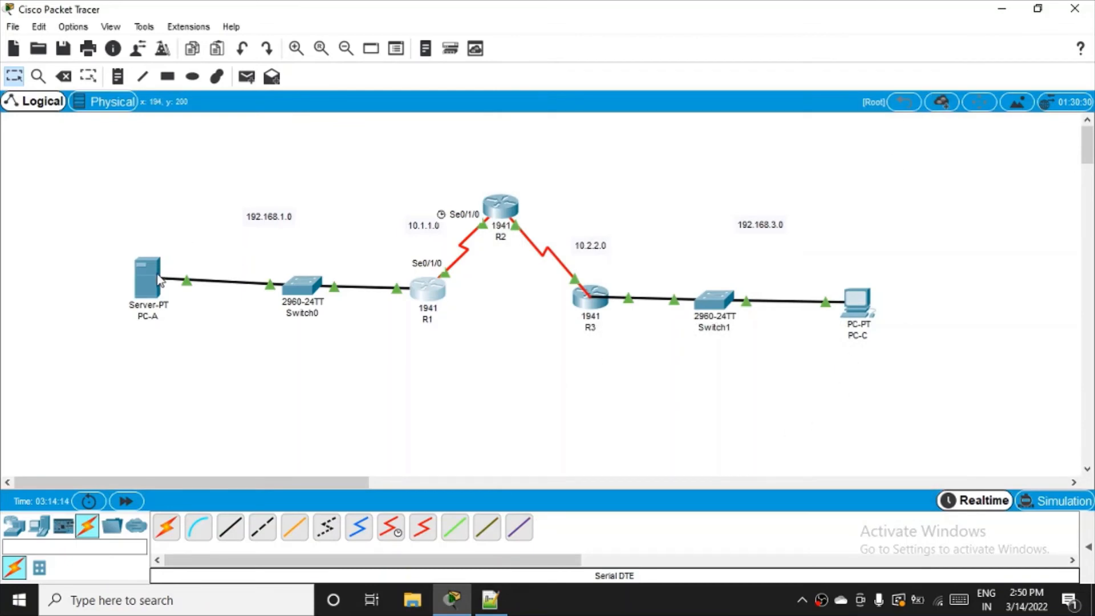
pyautogui.moveTo(149, 299); pyautogui.dragTo(159, 305)
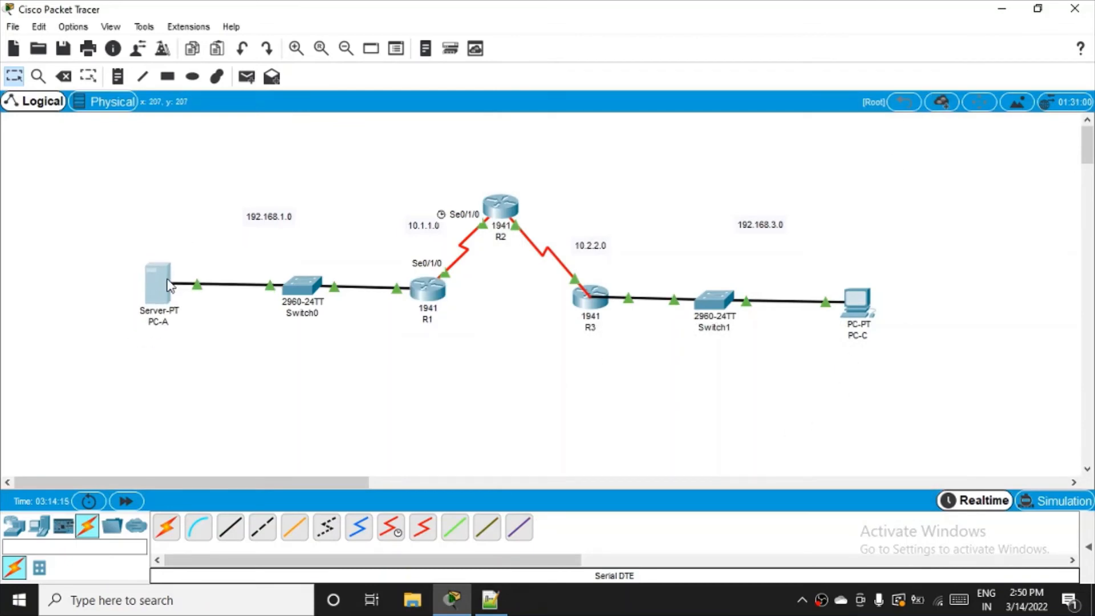
pyautogui.click(866, 308)
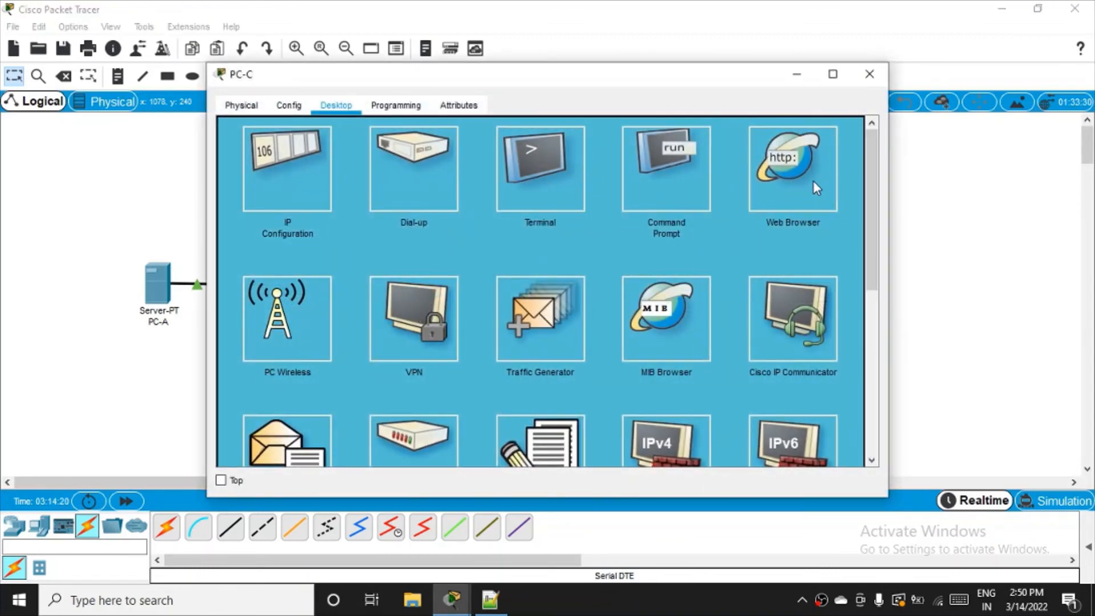
pyautogui.click(813, 183)
pyautogui.click(416, 149)
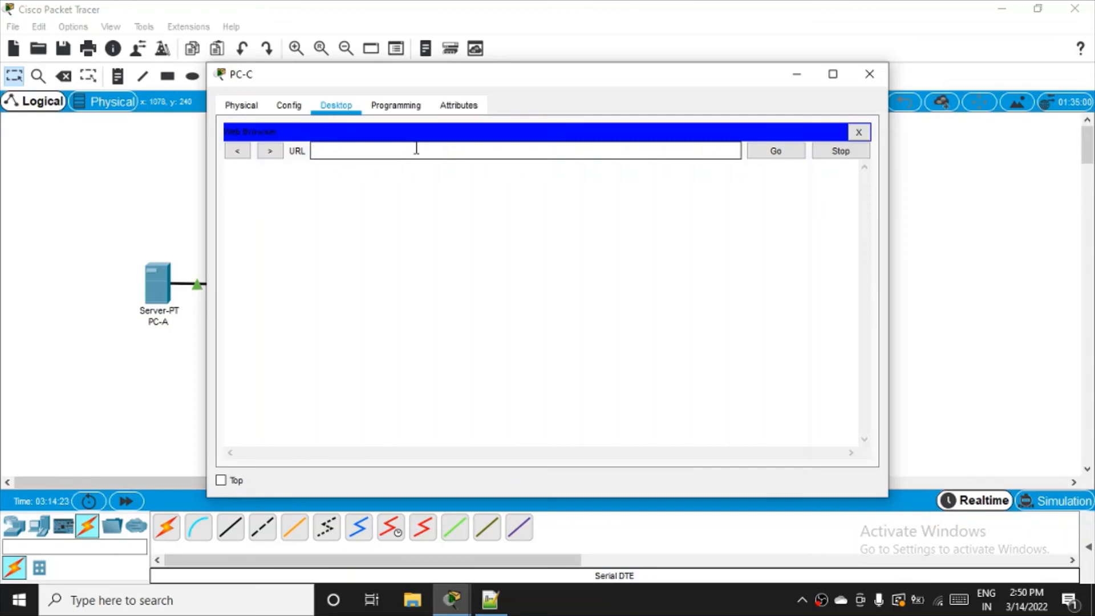
pyautogui.write('192.168.1.2')
pyautogui.press('Return')
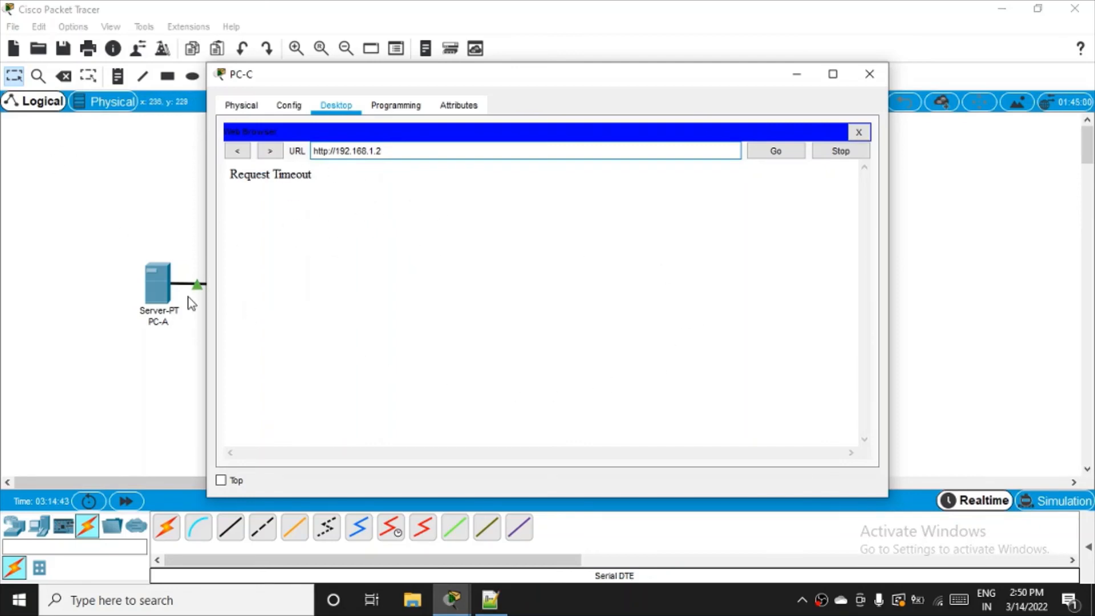
pyautogui.click(859, 133)
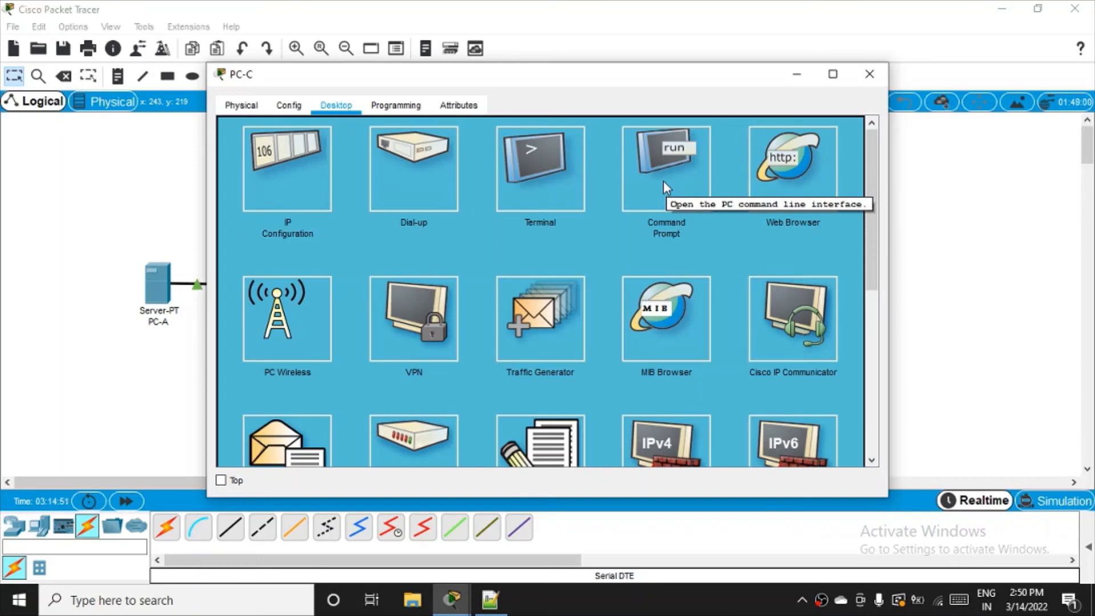
# - Open the Command Prompt on PC-C and recall the last SSH command
pyautogui.scroll(-2, 669, 203)
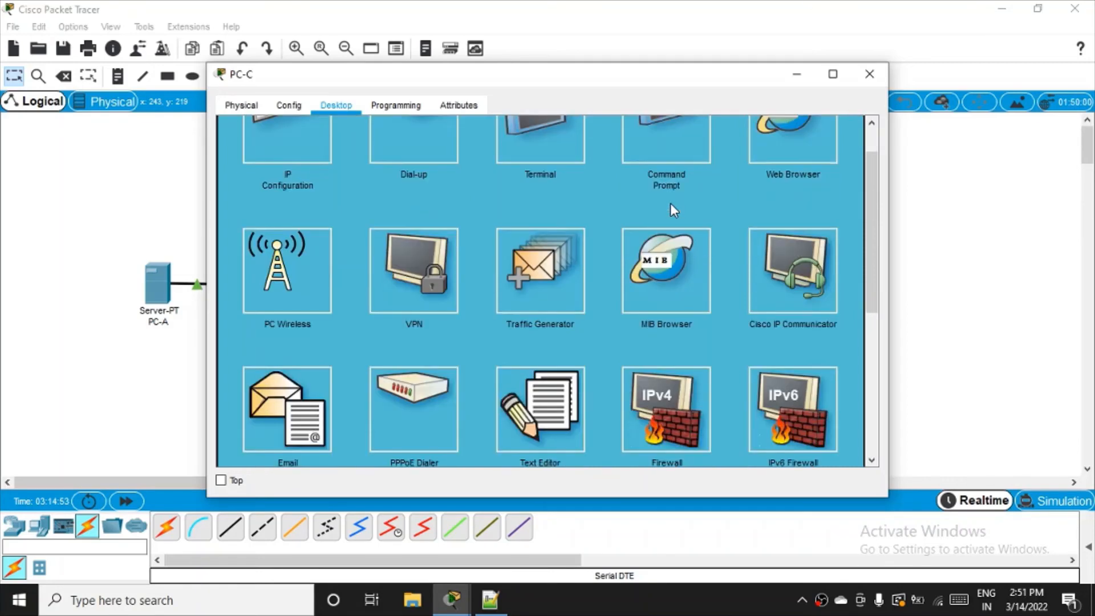
pyautogui.scroll(-3, 670, 207)
pyautogui.scroll(3, 670, 203)
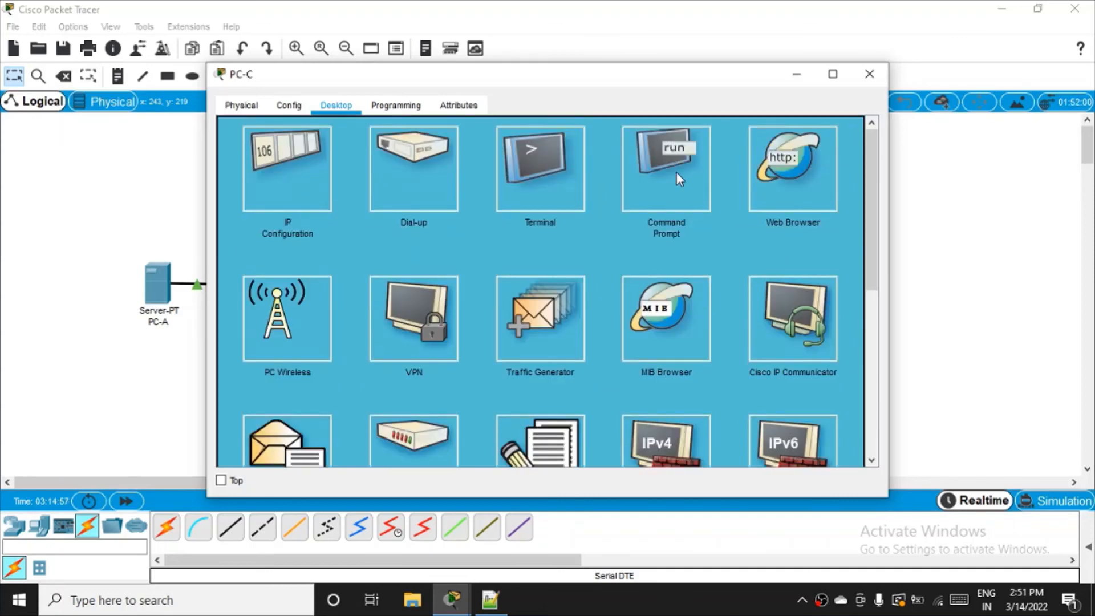
pyautogui.click(673, 175)
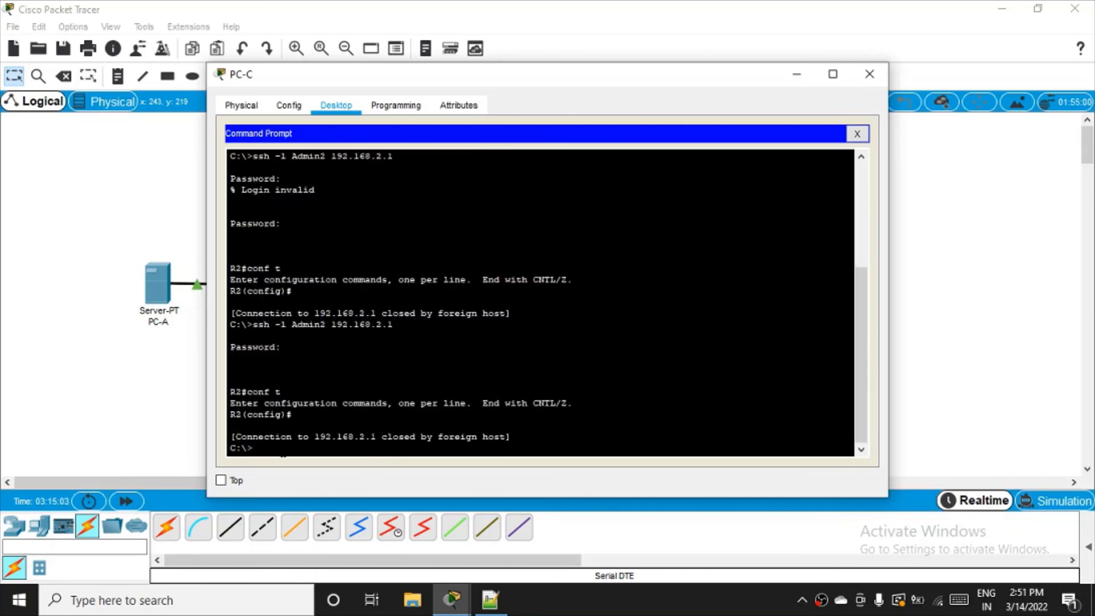
pyautogui.press('Up')
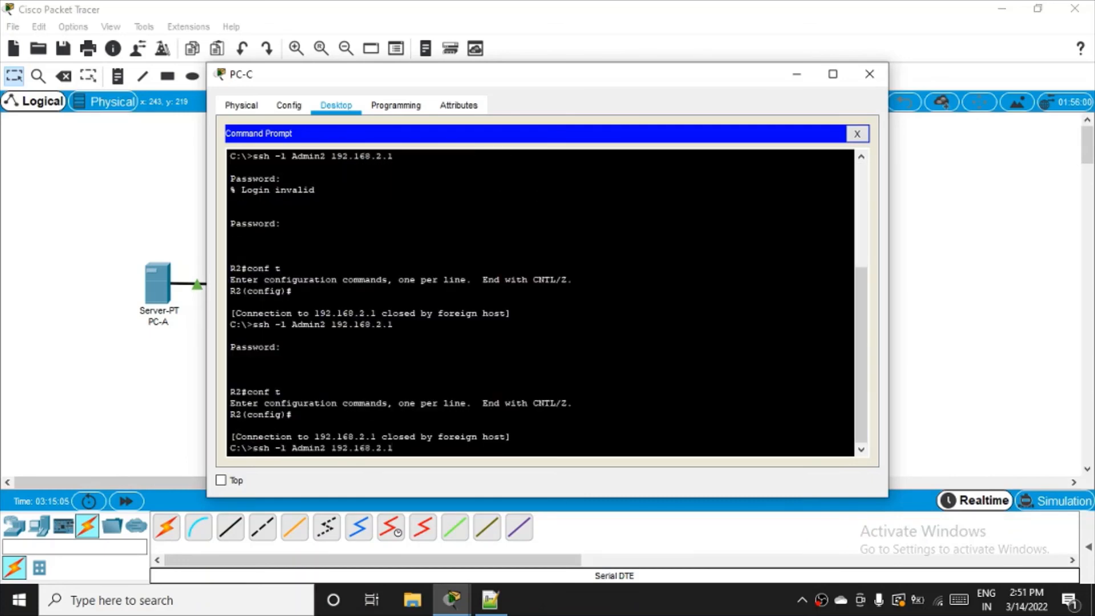
pyautogui.moveTo(576, 80); pyautogui.dragTo(581, 42)
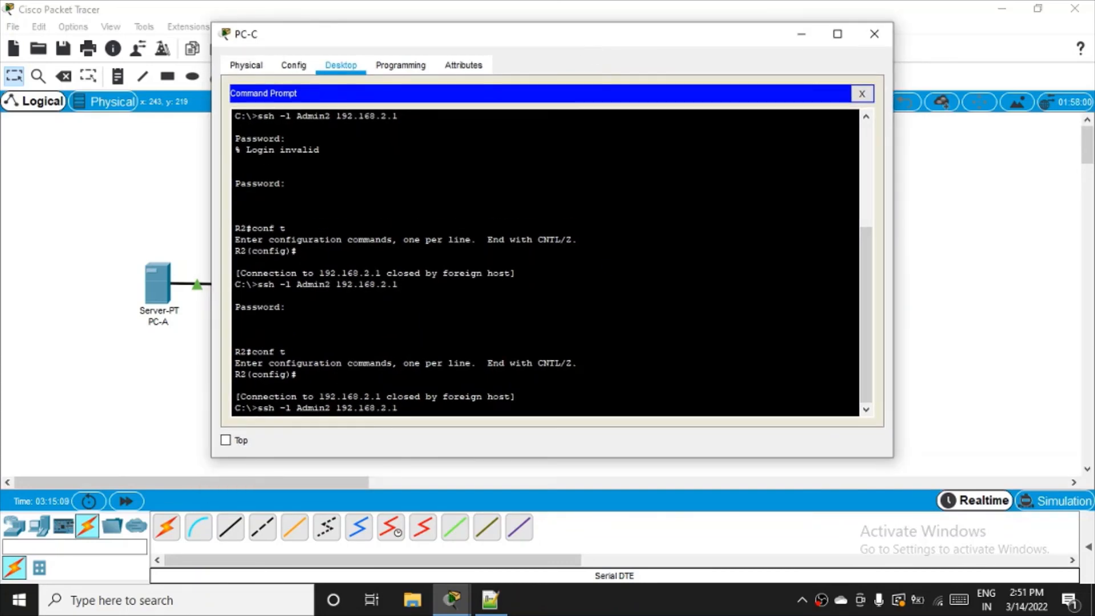
# - Change the login name in the recalled SSH command to Admin1
pyautogui.press('Left')
pyautogui.press('Left')
pyautogui.press('Left')
pyautogui.press('BackSpace')
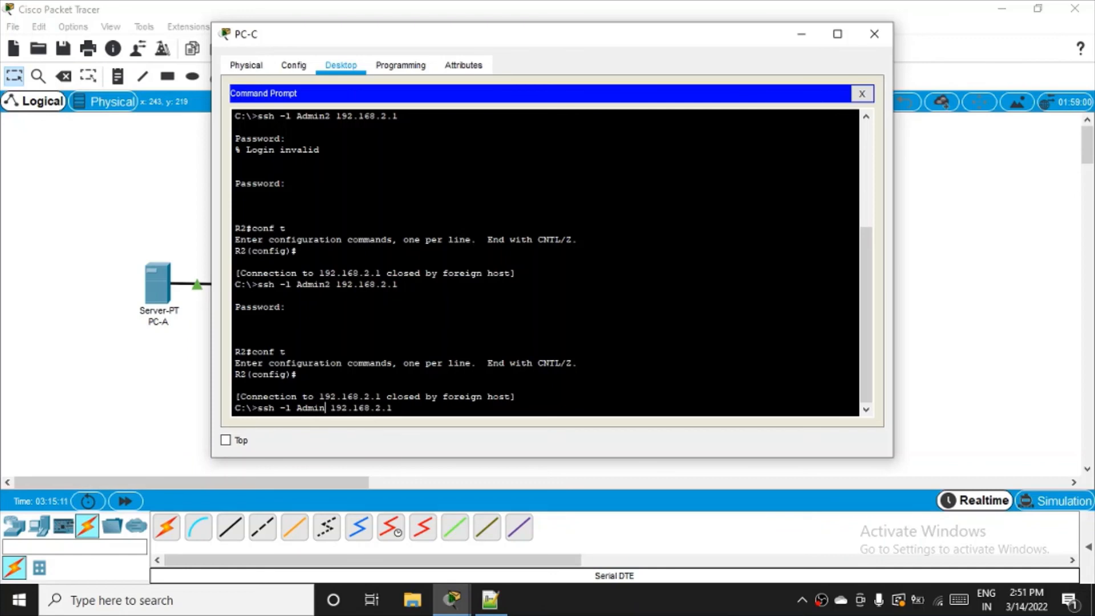
pyautogui.write('1')
# - Replace the SSH command's target address with 10.1.1.1 and log in to R1 with the account password
pyautogui.press('Right')
pyautogui.press('Right')
pyautogui.press('Right')
pyautogui.press('Right')
pyautogui.press('Right')
pyautogui.press('Right')
pyautogui.press('Right')
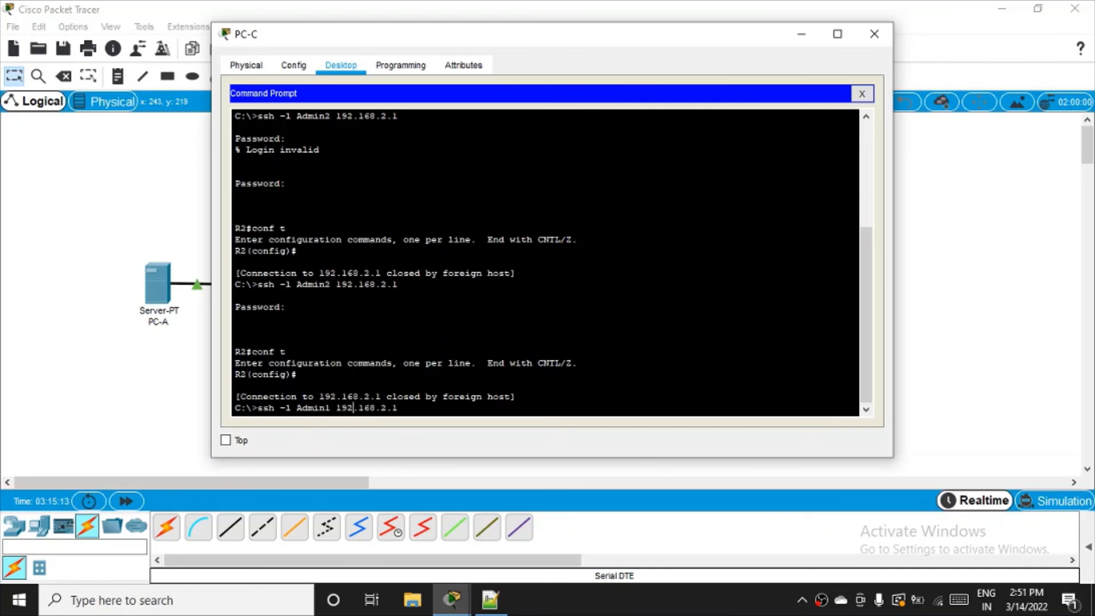
pyautogui.press('Right')
pyautogui.press('Right')
pyautogui.press('Right')
pyautogui.press('Right')
pyautogui.press('Right')
pyautogui.press('BackSpace')
pyautogui.press('BackSpace')
pyautogui.press('BackSpace')
pyautogui.press('BackSpace')
pyautogui.press('BackSpace')
pyautogui.press('BackSpace')
pyautogui.press('BackSpace')
pyautogui.press('BackSpace')
pyautogui.press('BackSpace')
pyautogui.press('BackSpace')
pyautogui.press('BackSpace')
pyautogui.write('10.1.1')
pyautogui.press('Return')
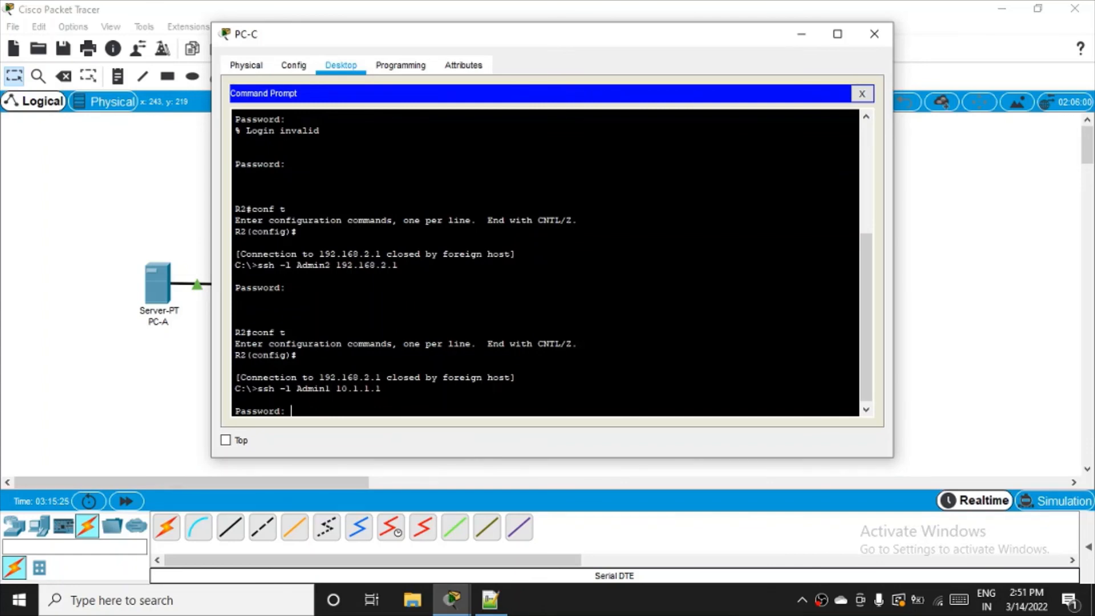
pyautogui.press('Return')
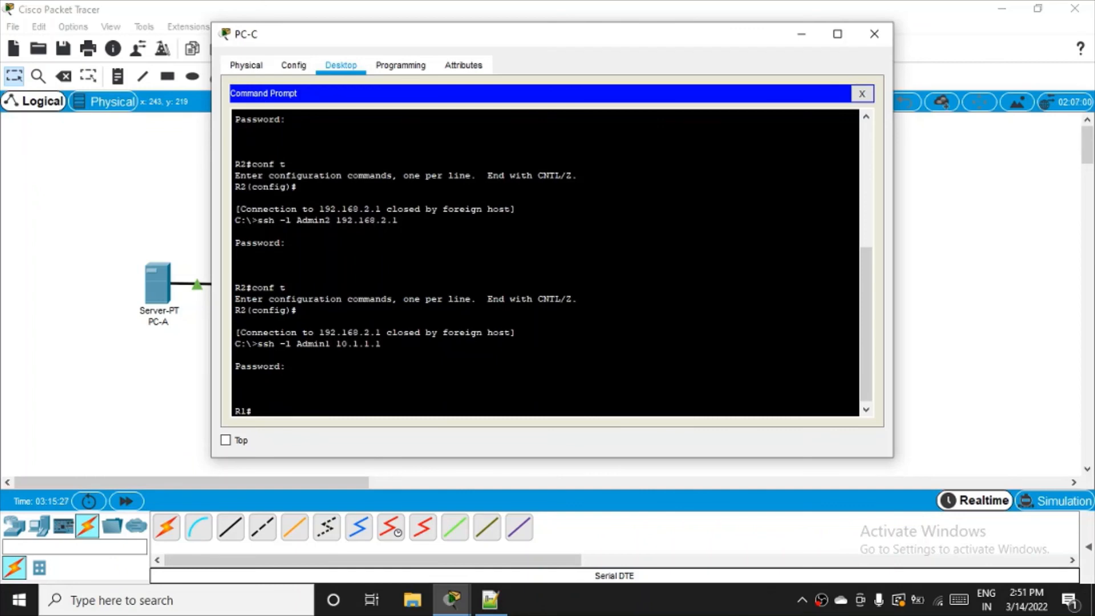